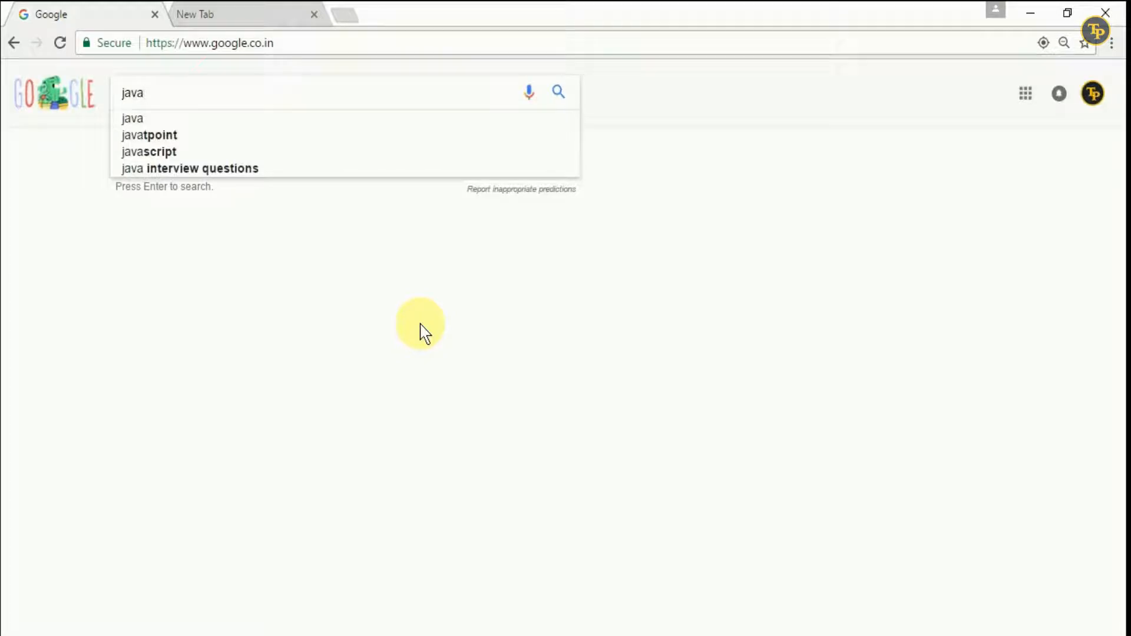
Search Google for "java jdk download" and open Oracle's Java SE Downloads result
key(Down)
key(Down)
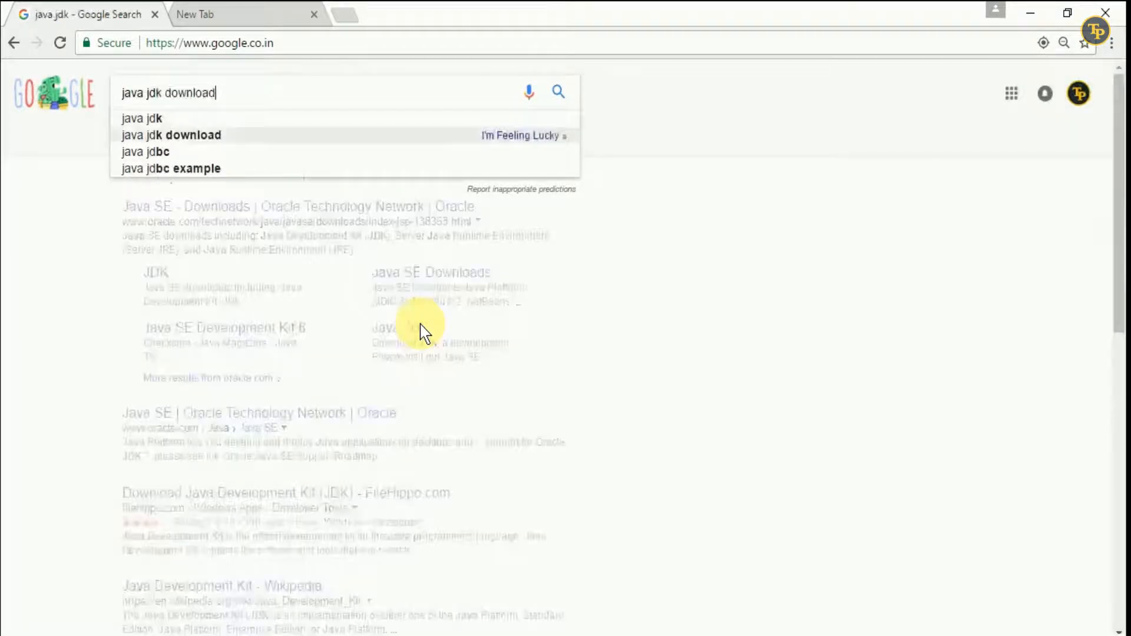
key(Return)
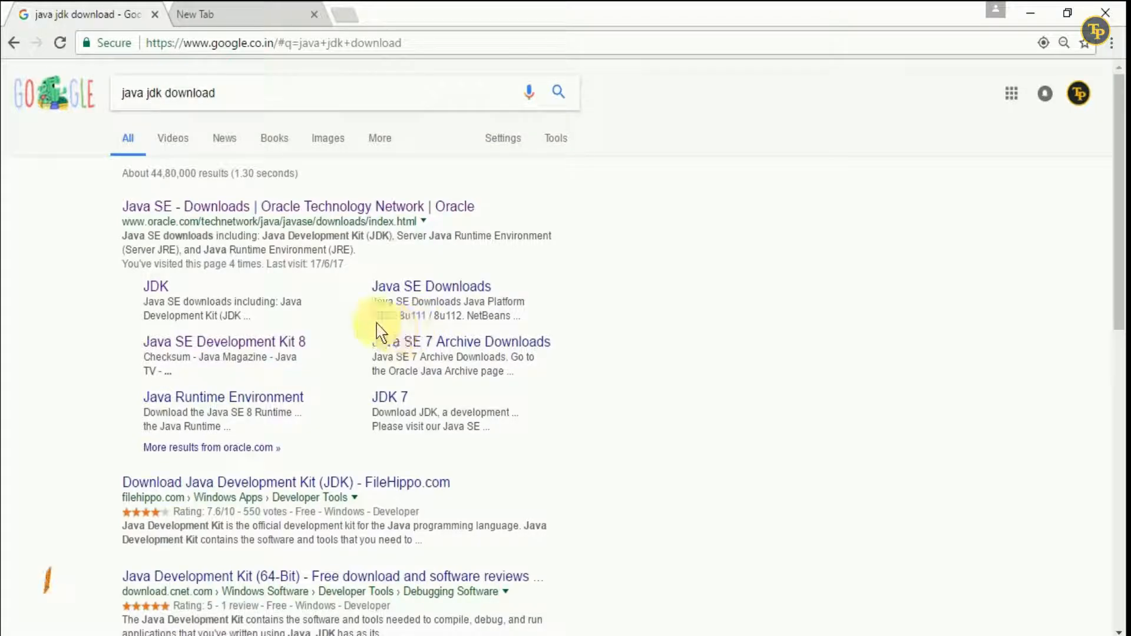
click(260, 207)
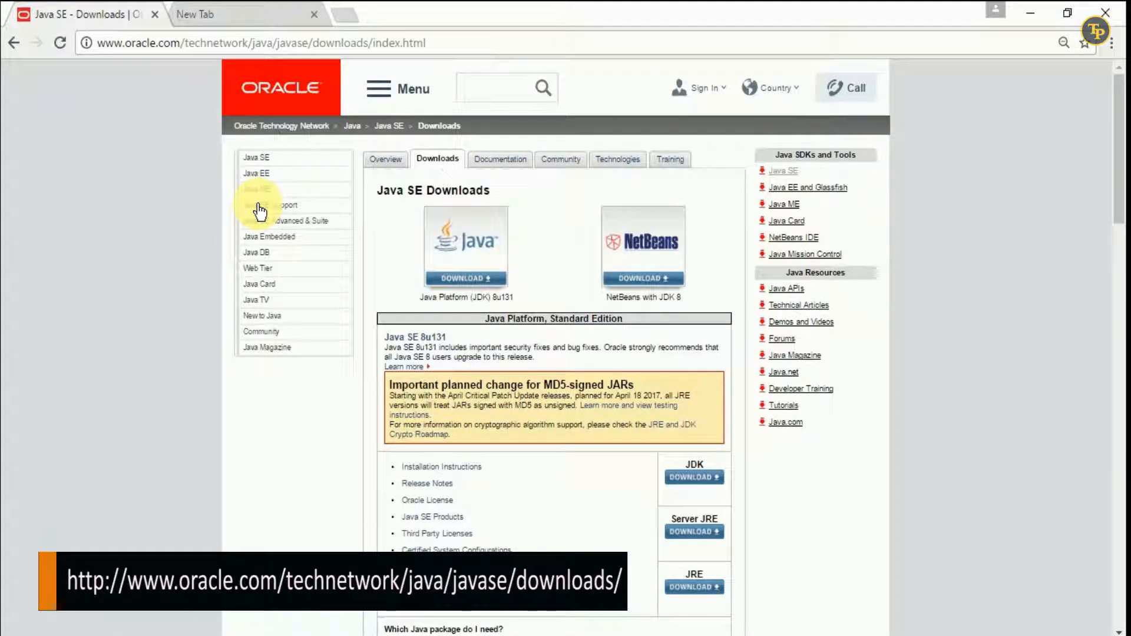
Open the Java Platform (JDK) 8u131 download page from Oracle's Java SE Downloads
scroll(260, 211, down, 6)
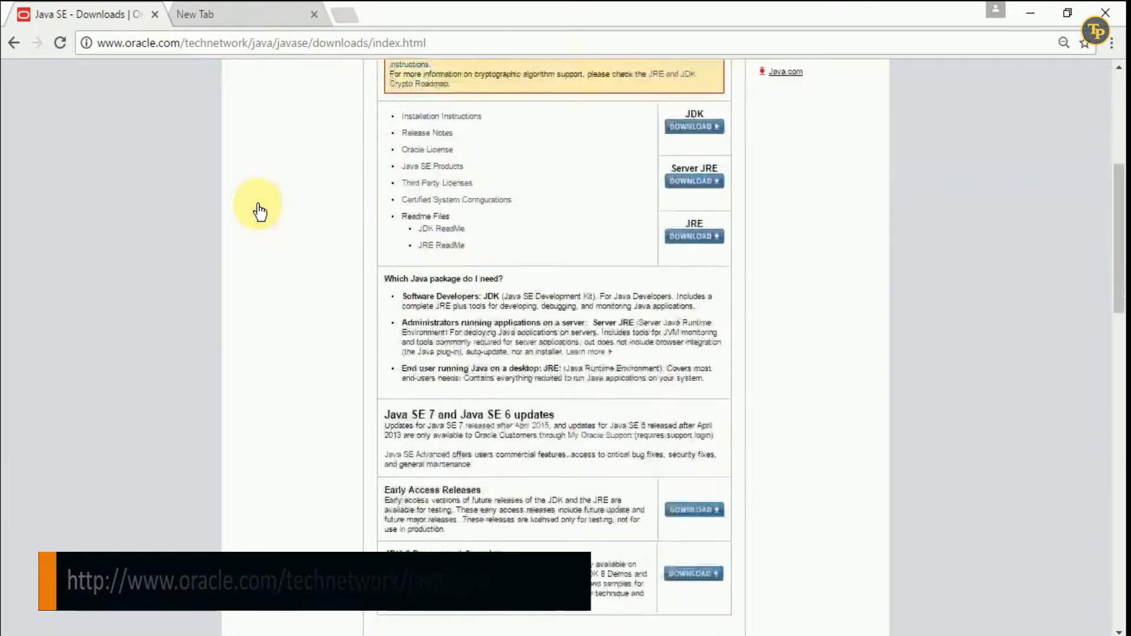
scroll(260, 211, up, 5)
scroll(259, 211, up, 1)
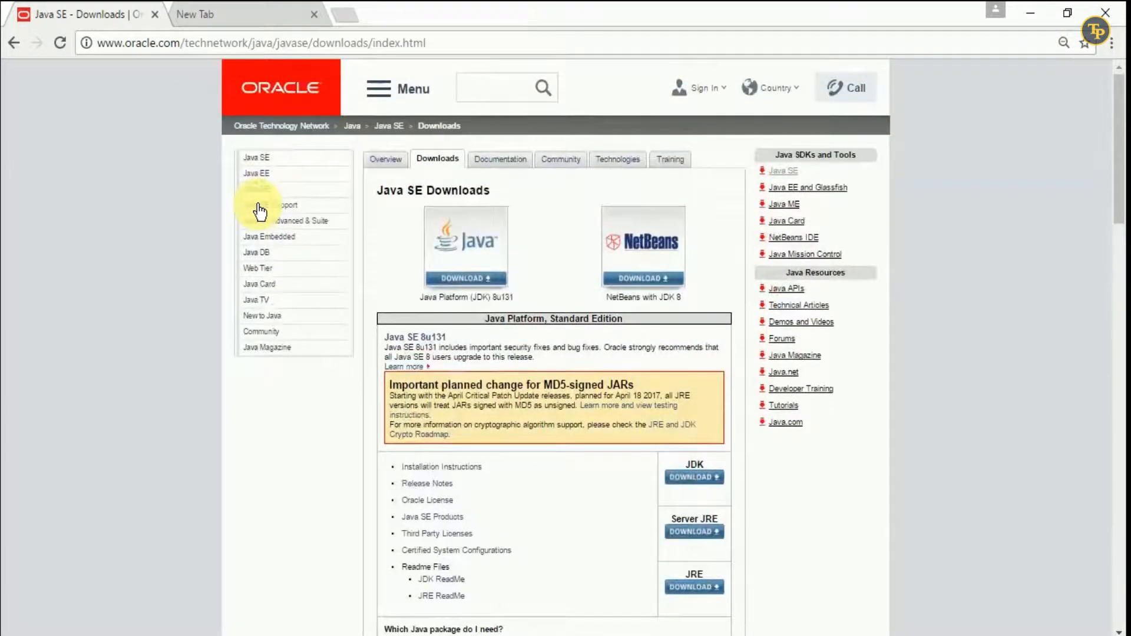
click(471, 241)
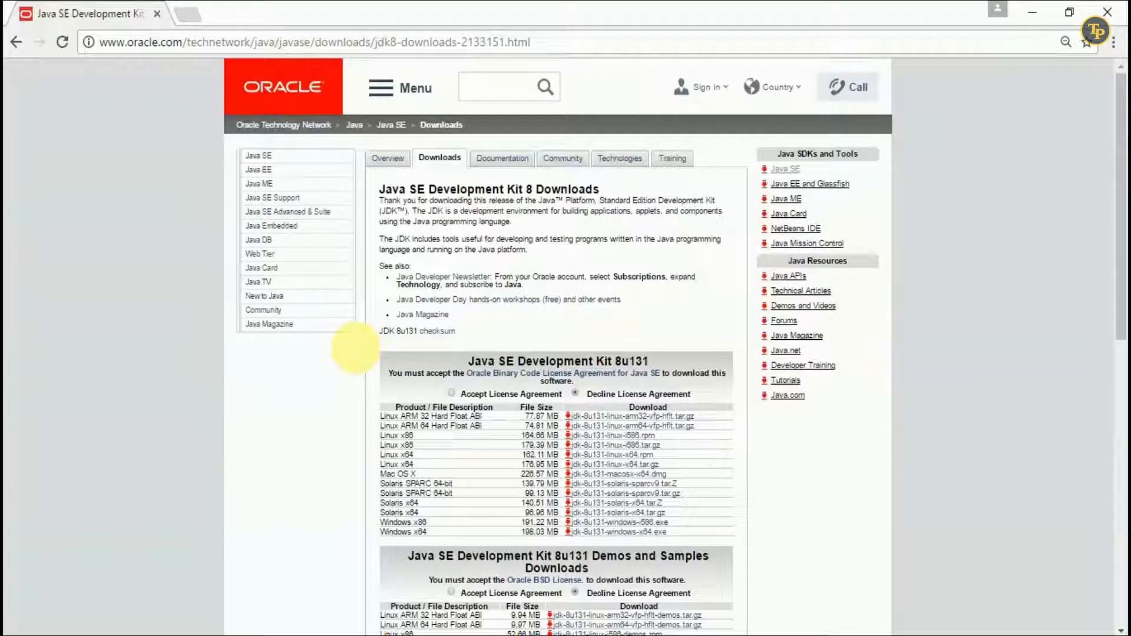
Accept the license agreement for Java SE Development Kit 8u131 and download the Windows x64 installer, jdk-8u131-windows-x64.exe
scroll(359, 350, down, 9)
scroll(360, 350, up, 9)
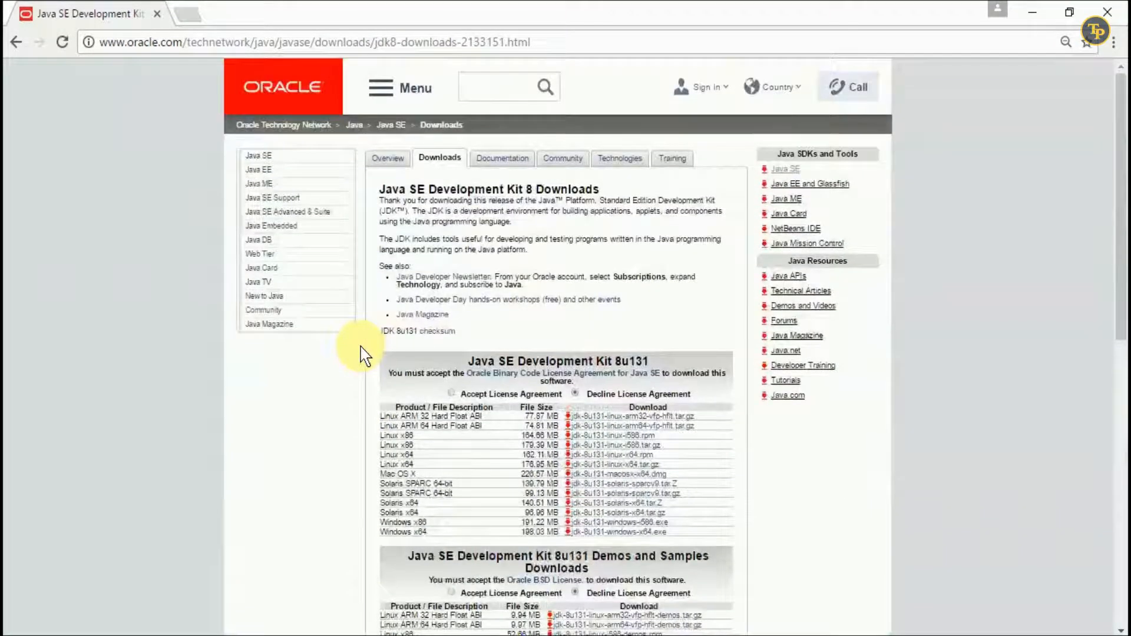
click(455, 398)
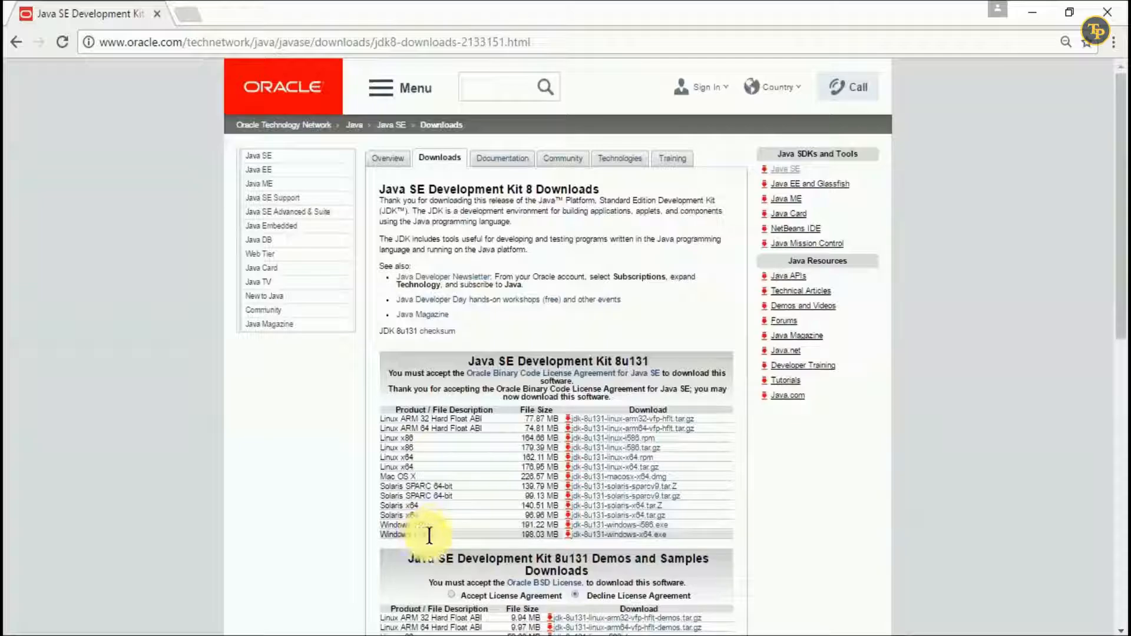
click(625, 539)
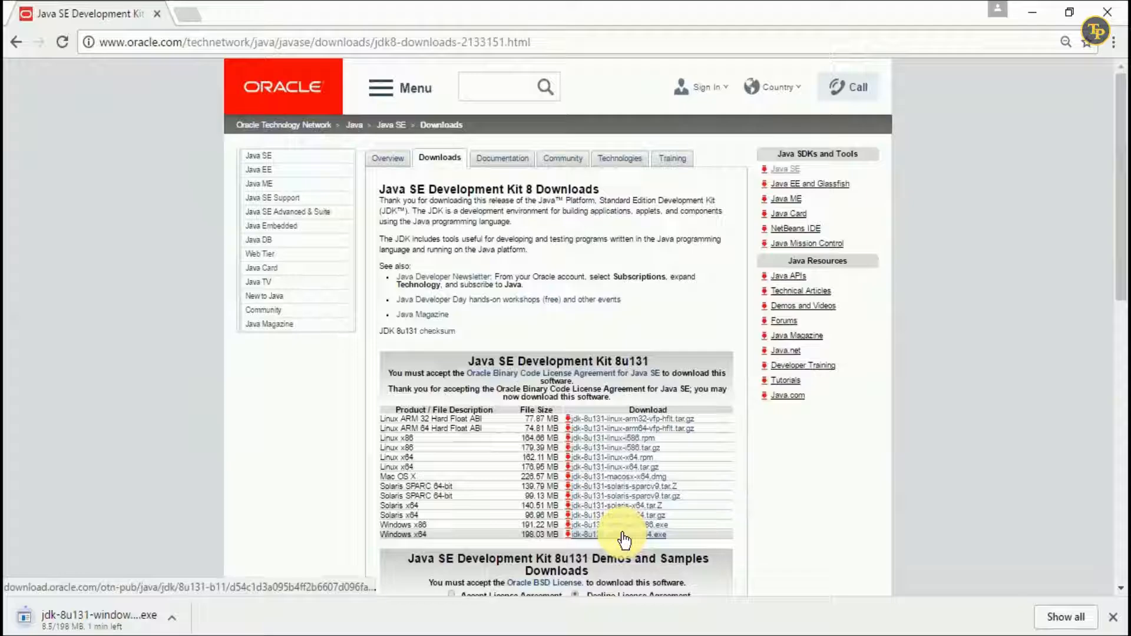
Run the downloaded JDK installer and install the default features into C:\Program Files\Java\jdk1.8.0_131\
click(136, 618)
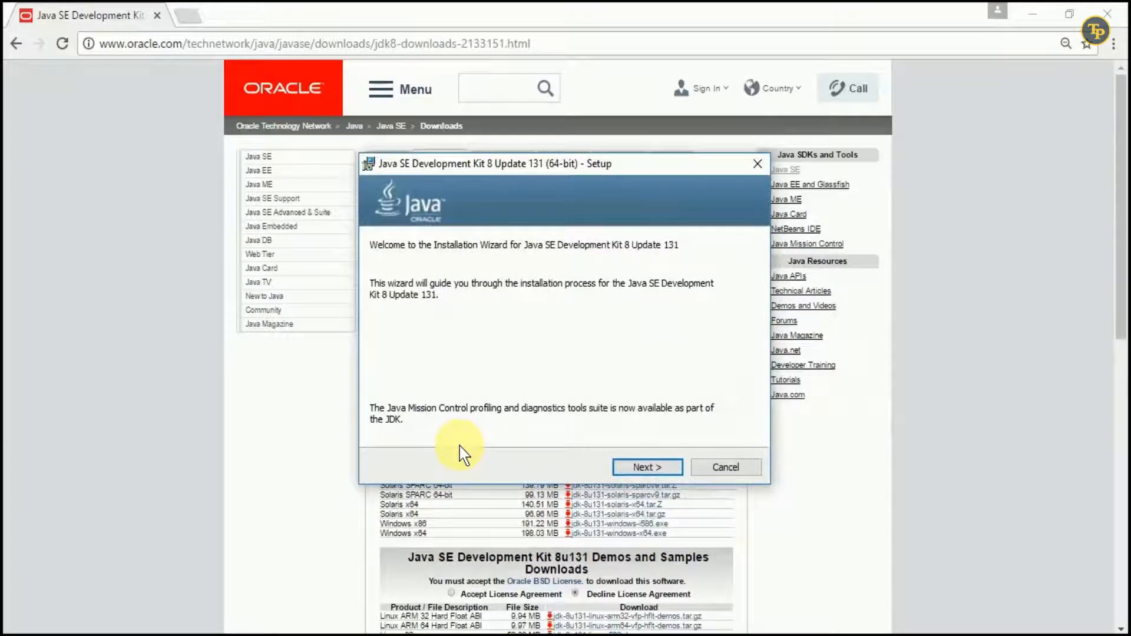
click(656, 470)
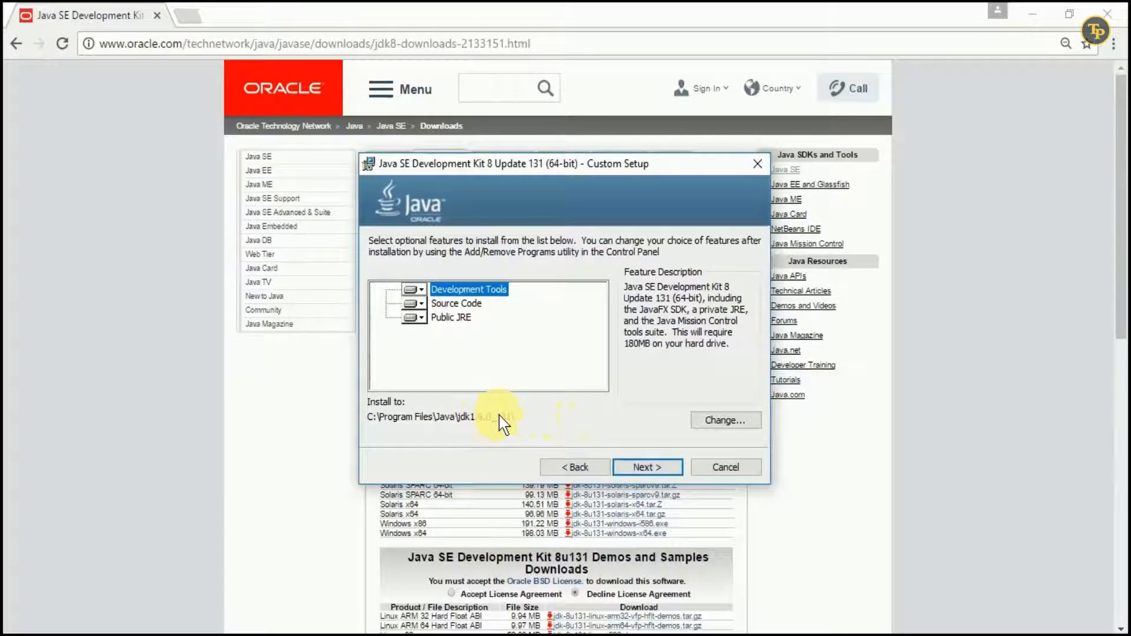
click(724, 423)
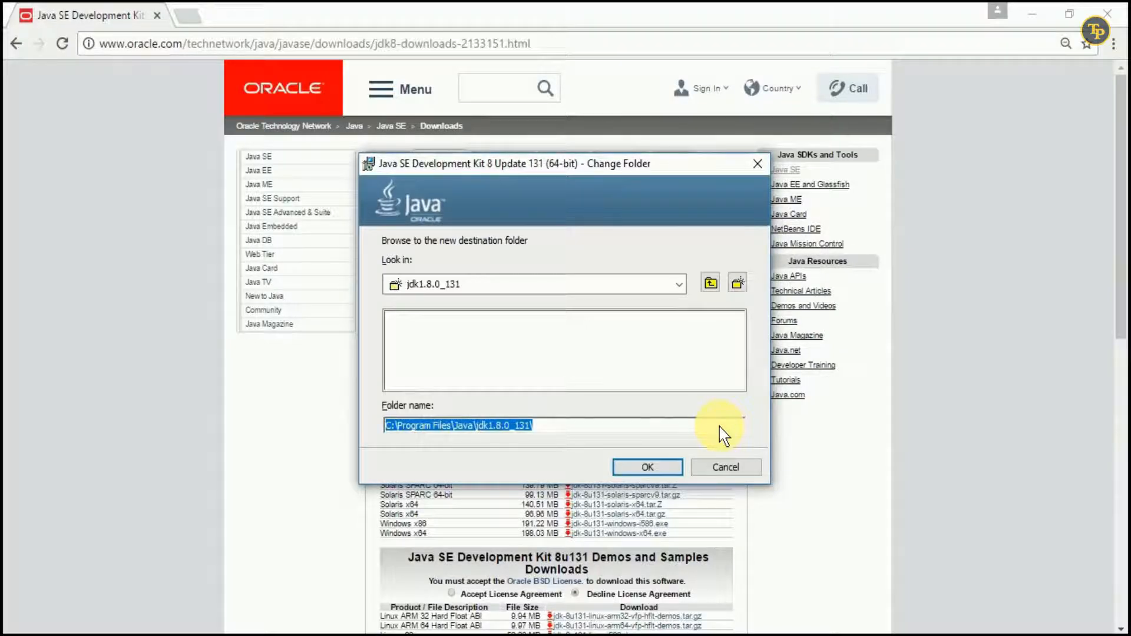
click(723, 472)
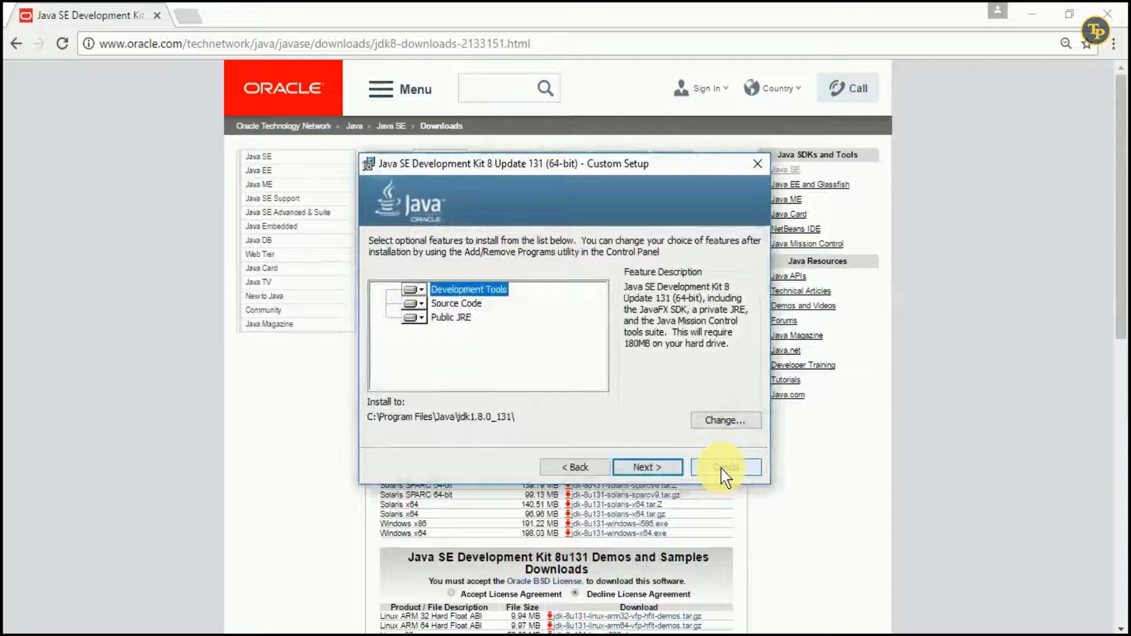
click(658, 469)
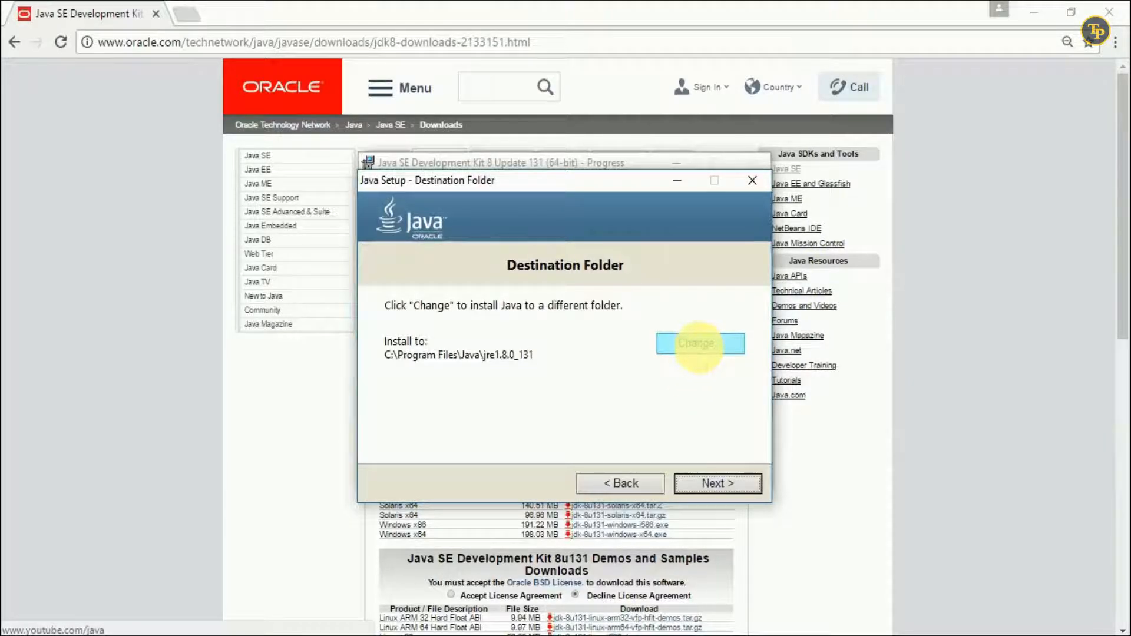
Install the JRE to C:\Program Files\Java\jre1.8.0_131, then close the finished installer and the browser
click(720, 481)
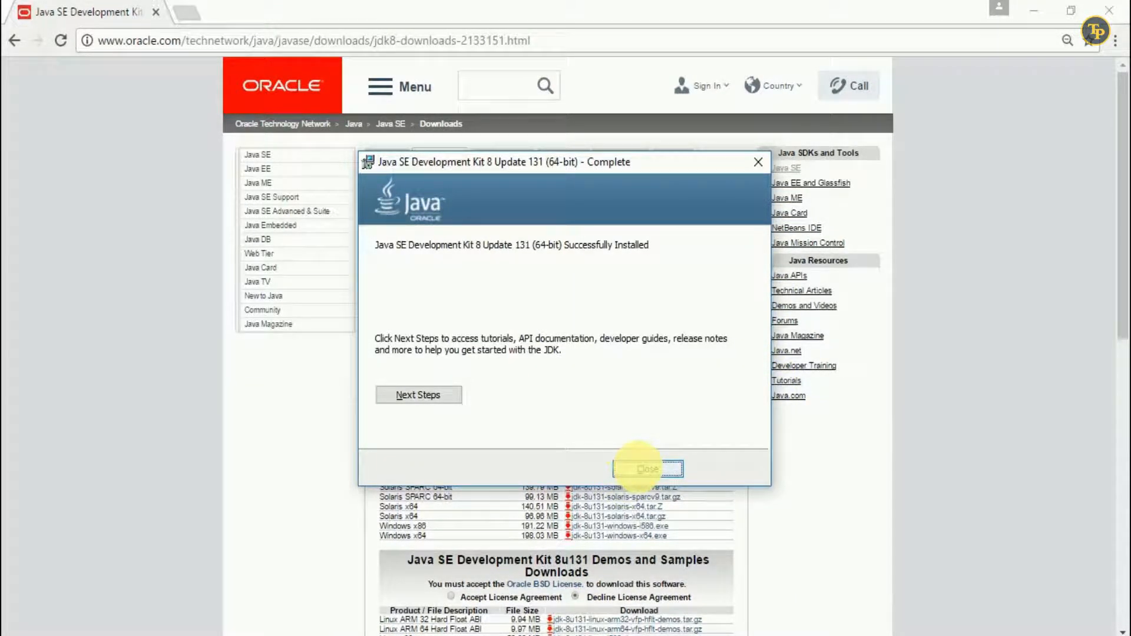
click(647, 469)
click(1111, 13)
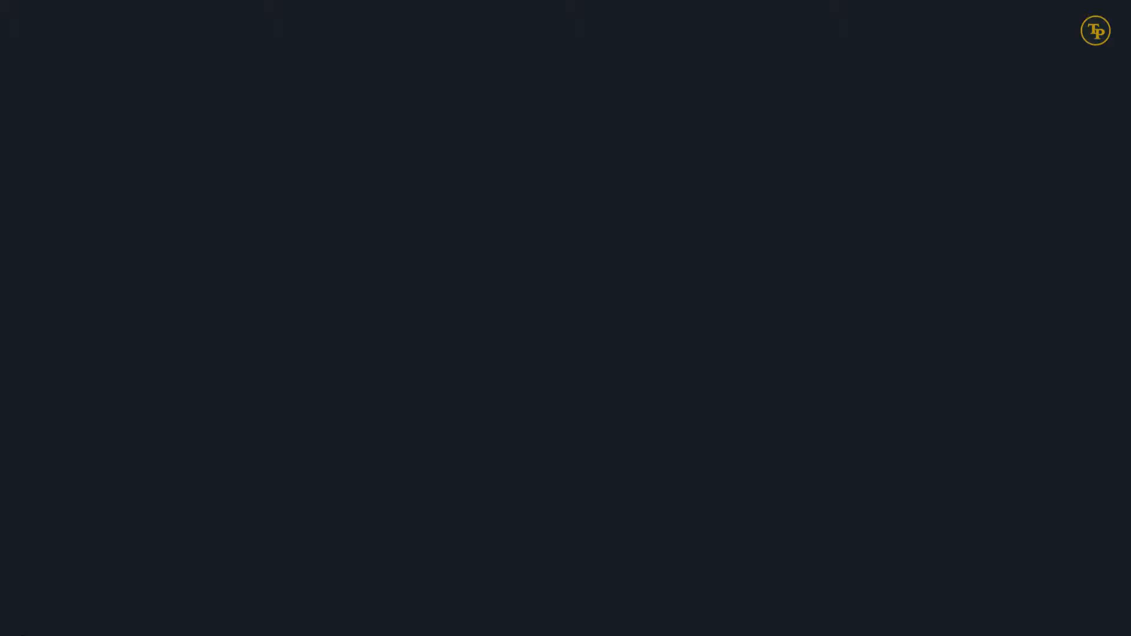
Check the Java installation by running java -version in Command Prompt, then close that window
key(super+x)
click(107, 407)
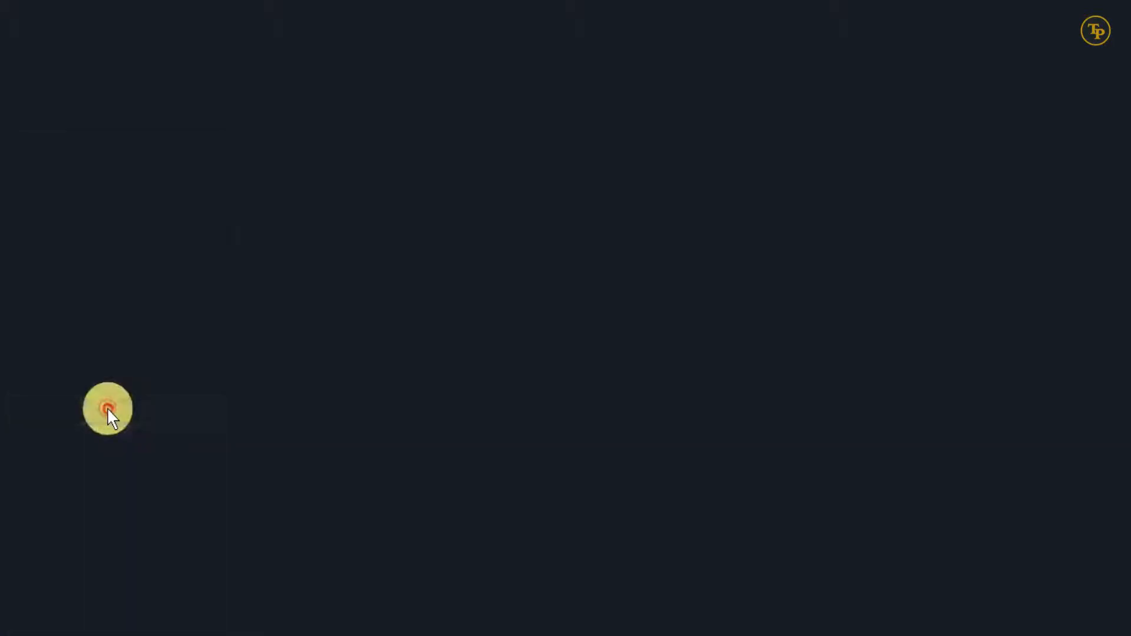
text(java )
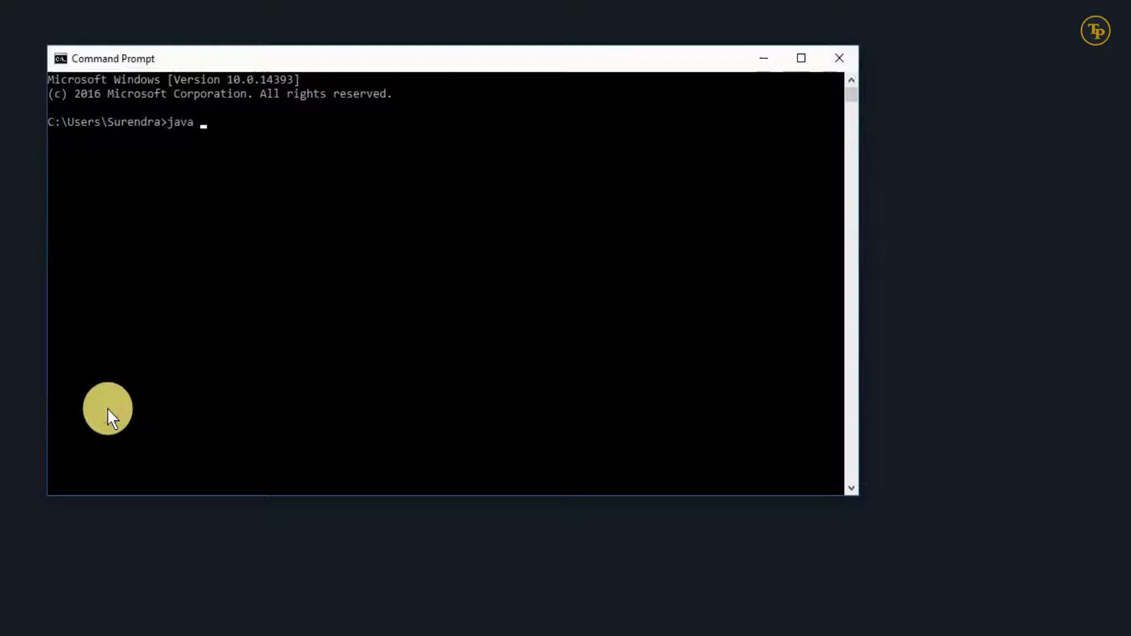
text(-version)
key(Return)
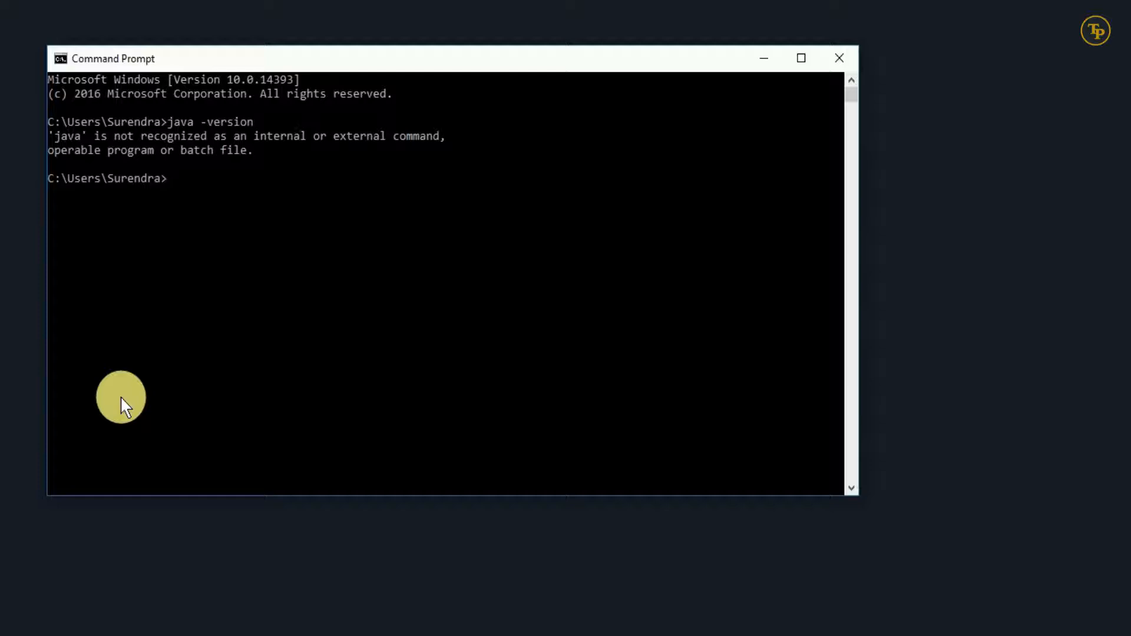
click(839, 62)
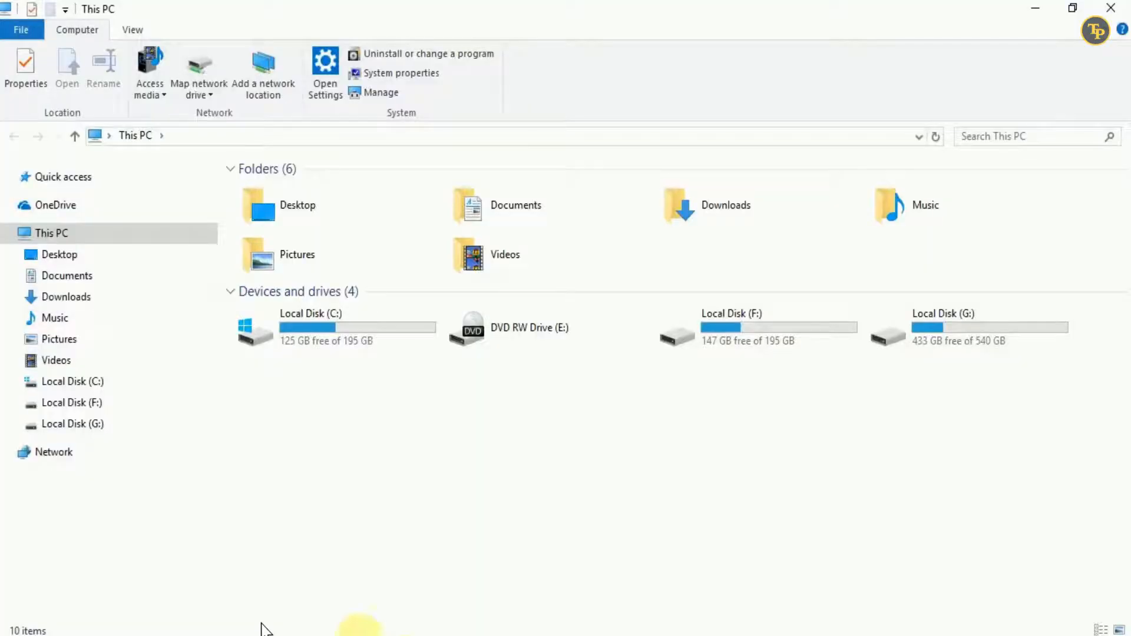
In File Explorer, open C:\Program Files\Java\jdk1.8.0_131\bin and copy its full folder path
double_click(335, 346)
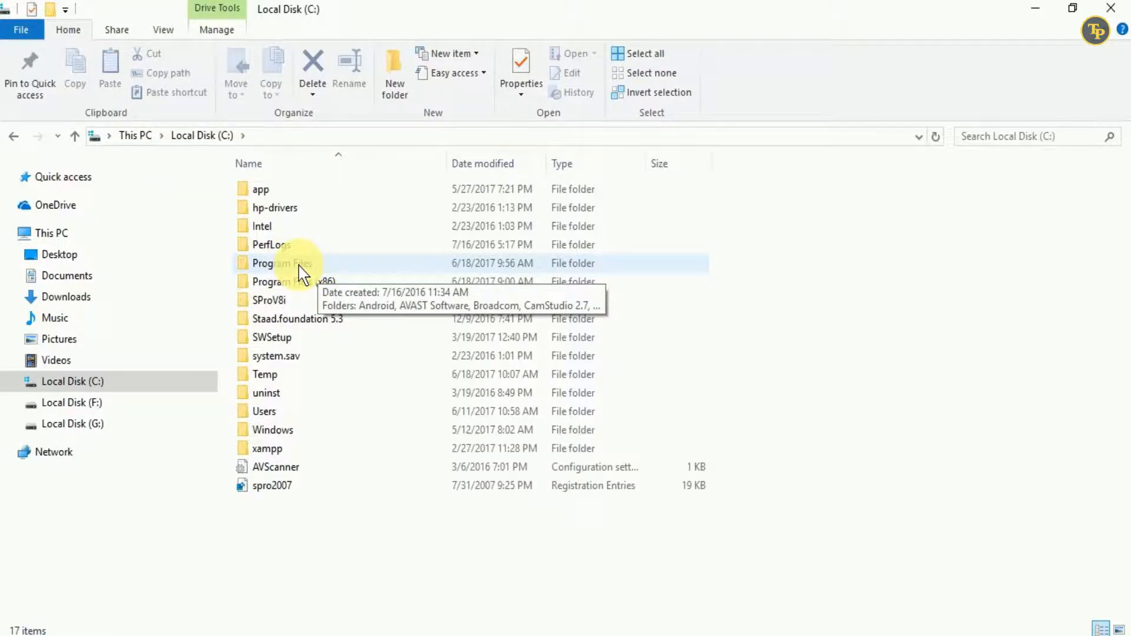
double_click(301, 268)
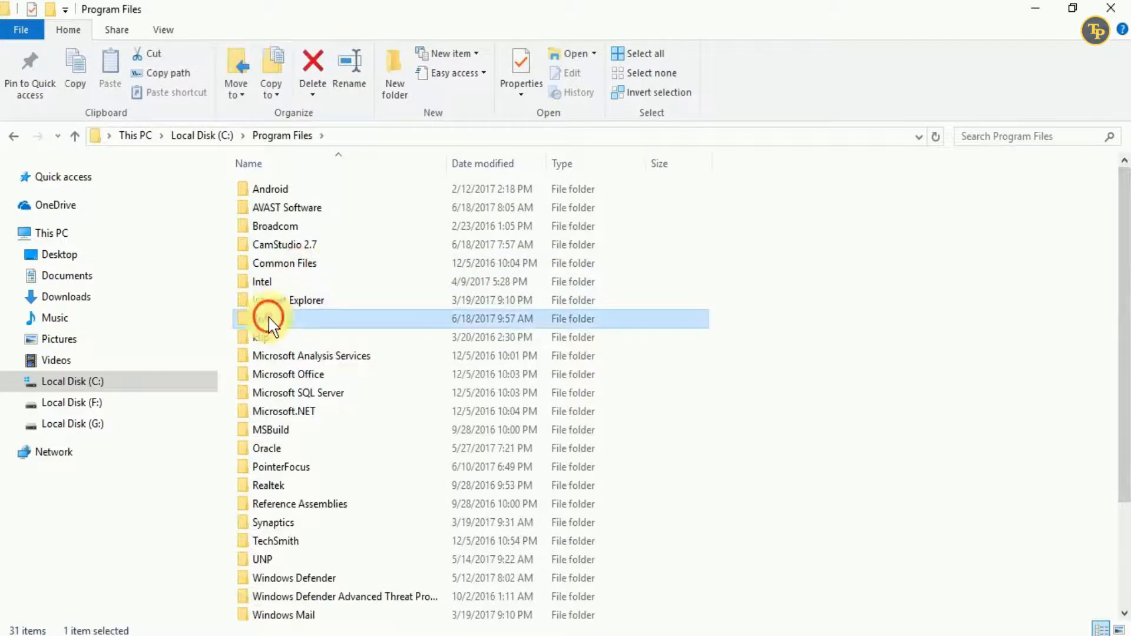
double_click(269, 321)
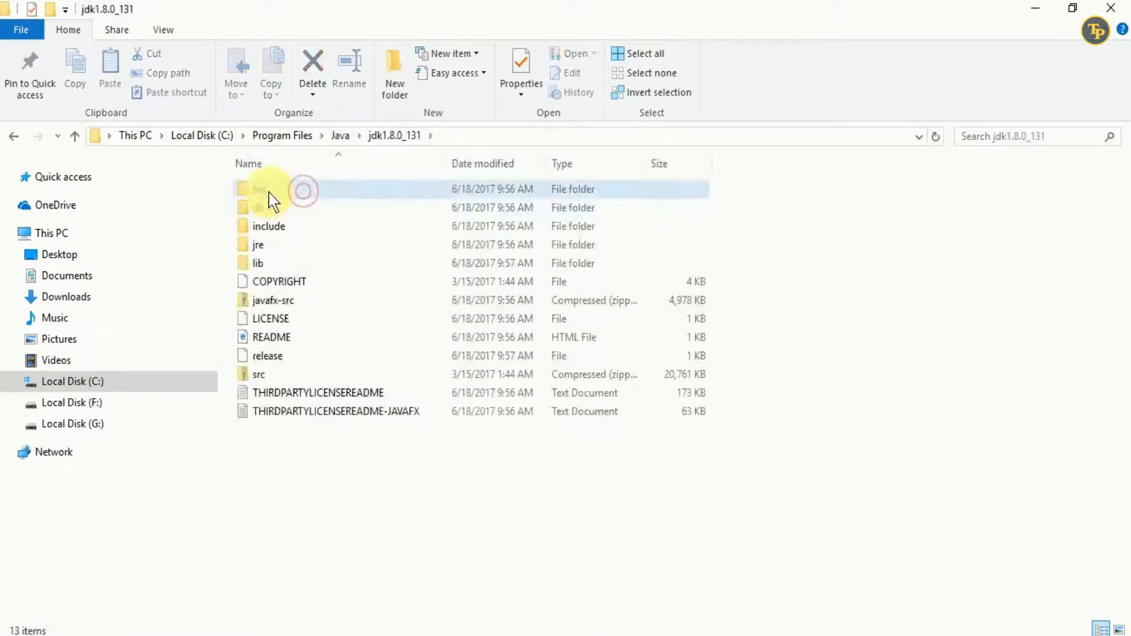
double_click(269, 192)
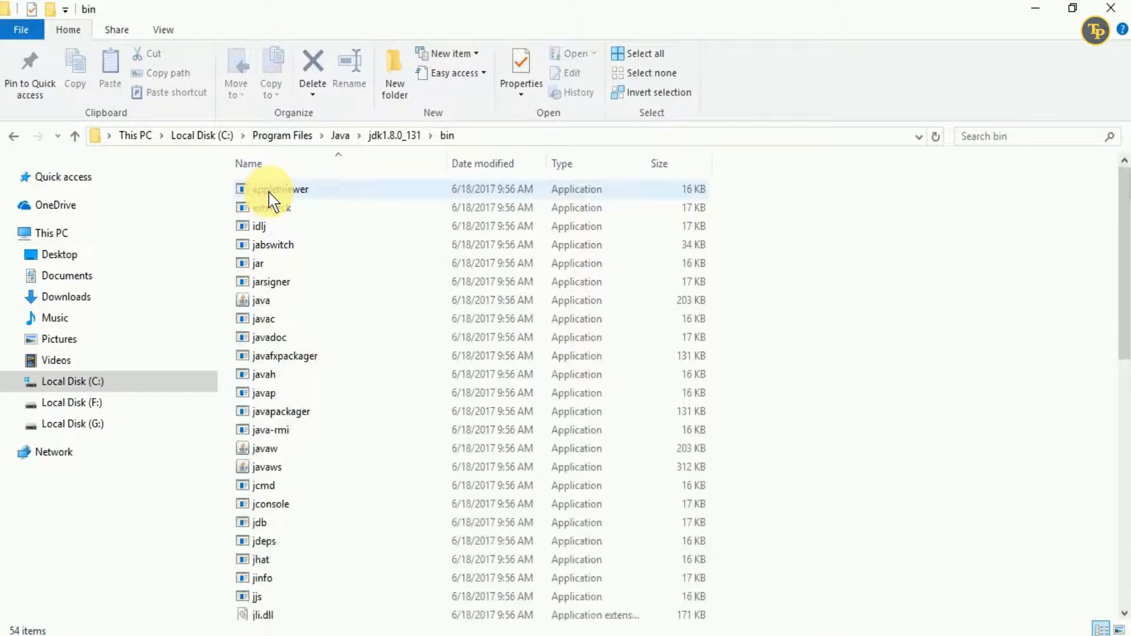
click(470, 140)
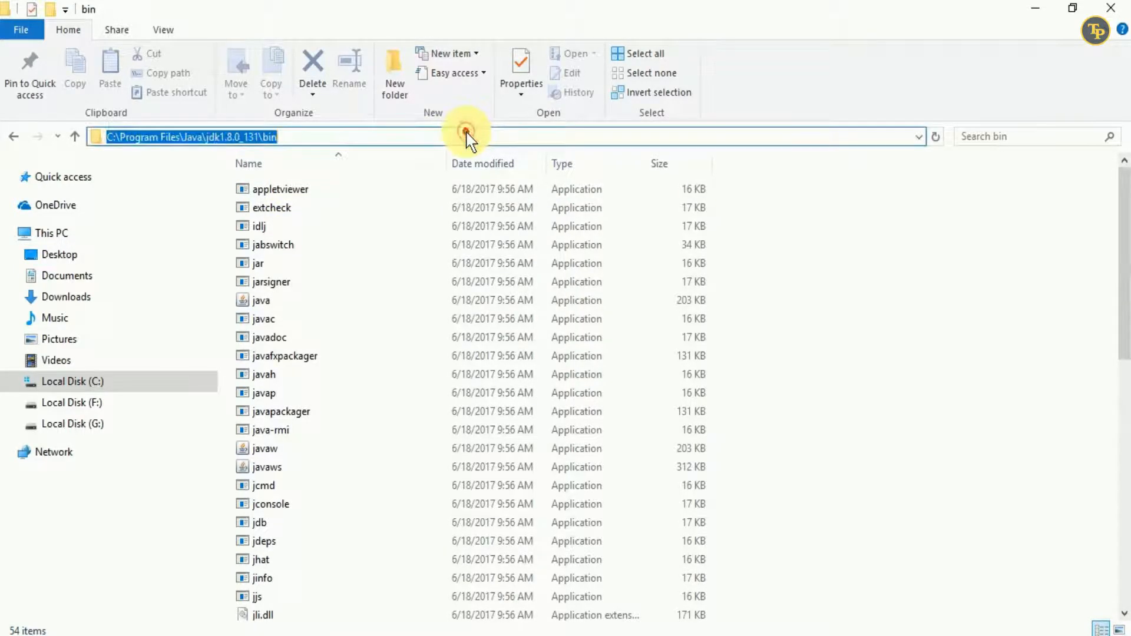
right_click(385, 140)
click(412, 193)
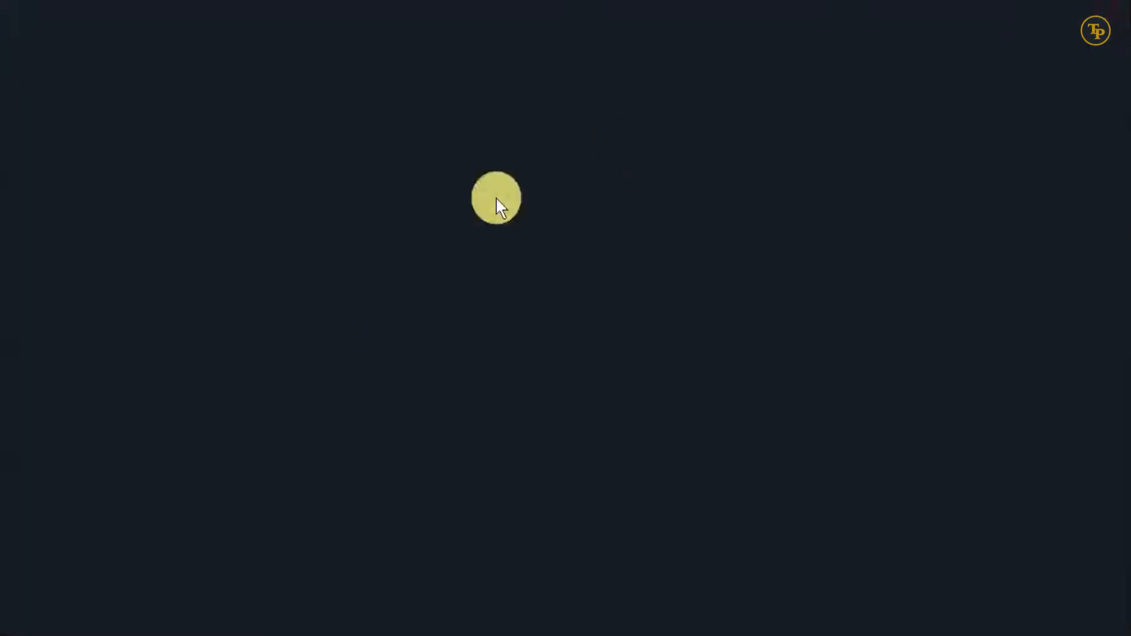
Open the Environment Variables from the advanced system settings and select Path among the system variables
right_click(7, 629)
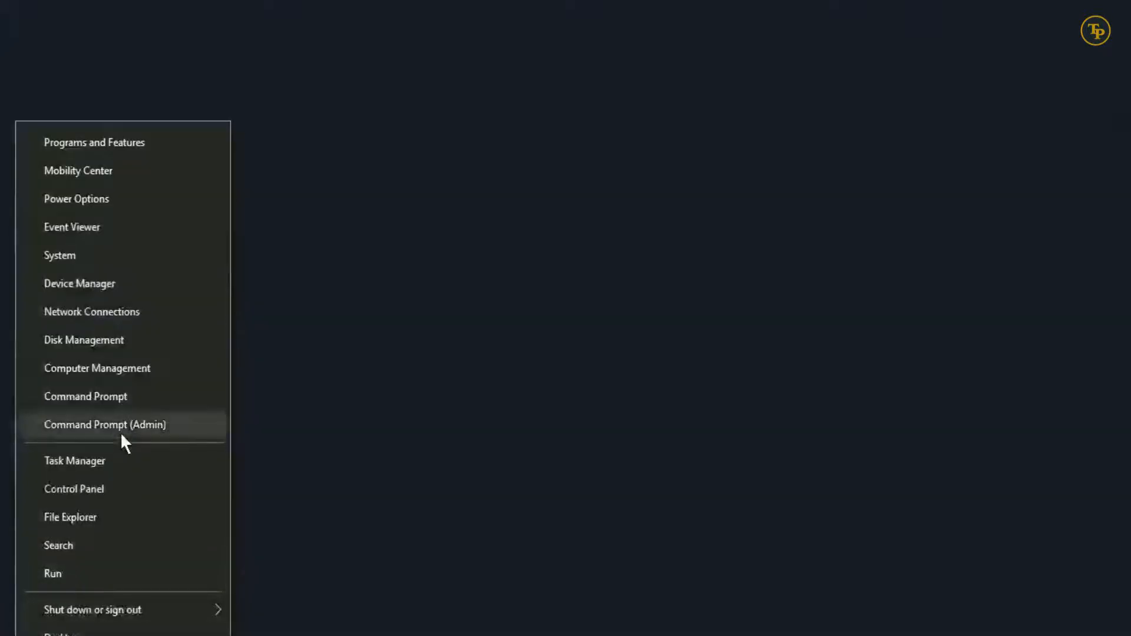
click(130, 260)
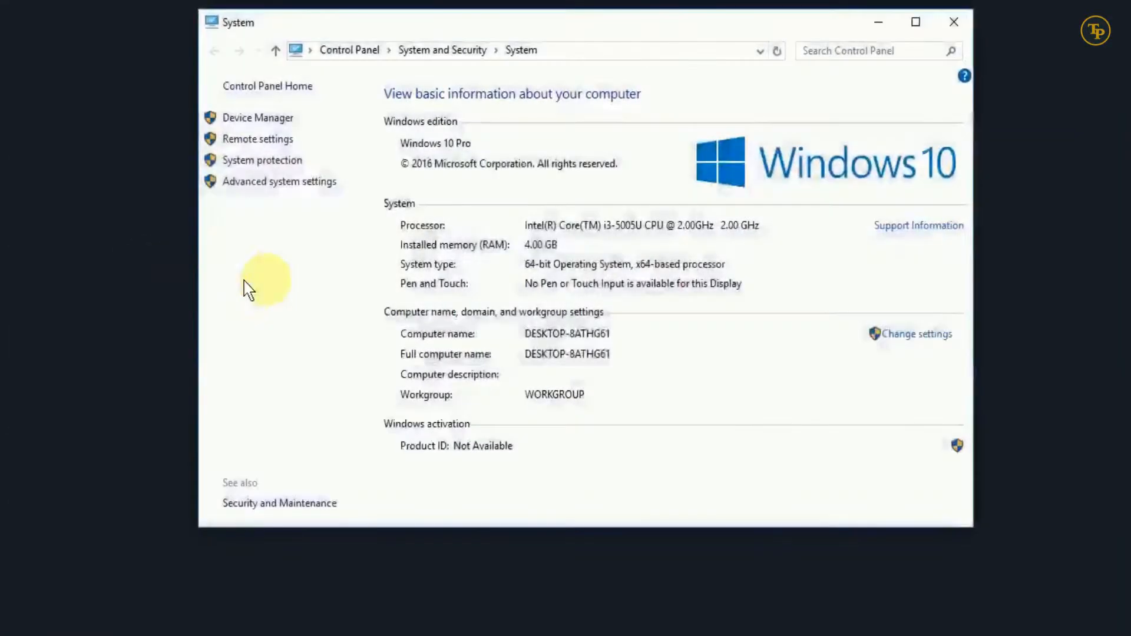
click(301, 182)
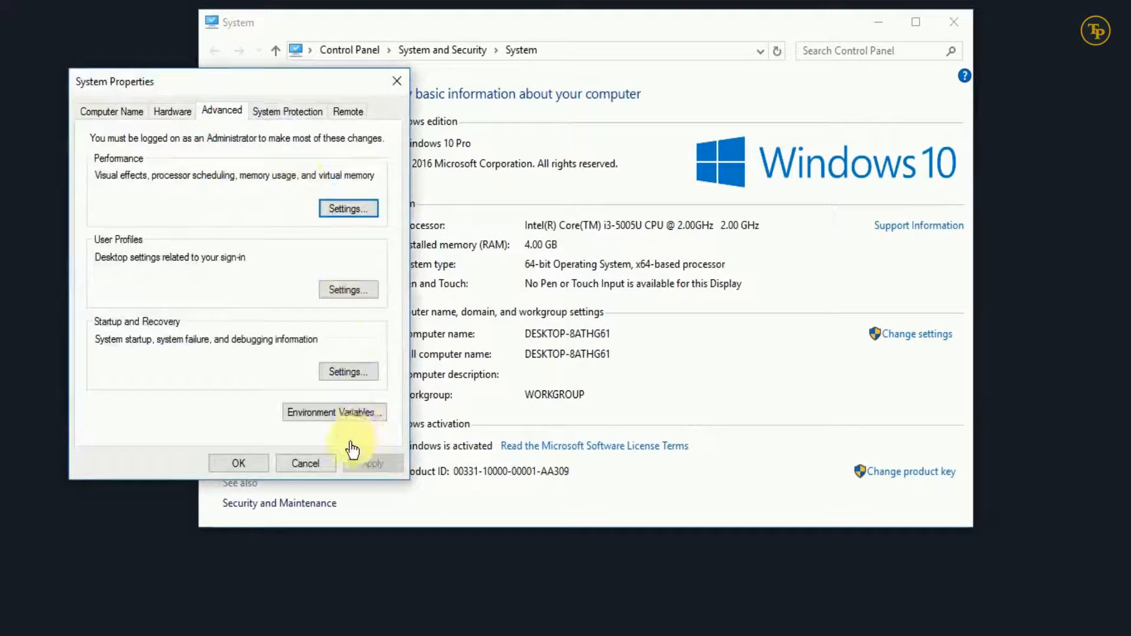
click(335, 412)
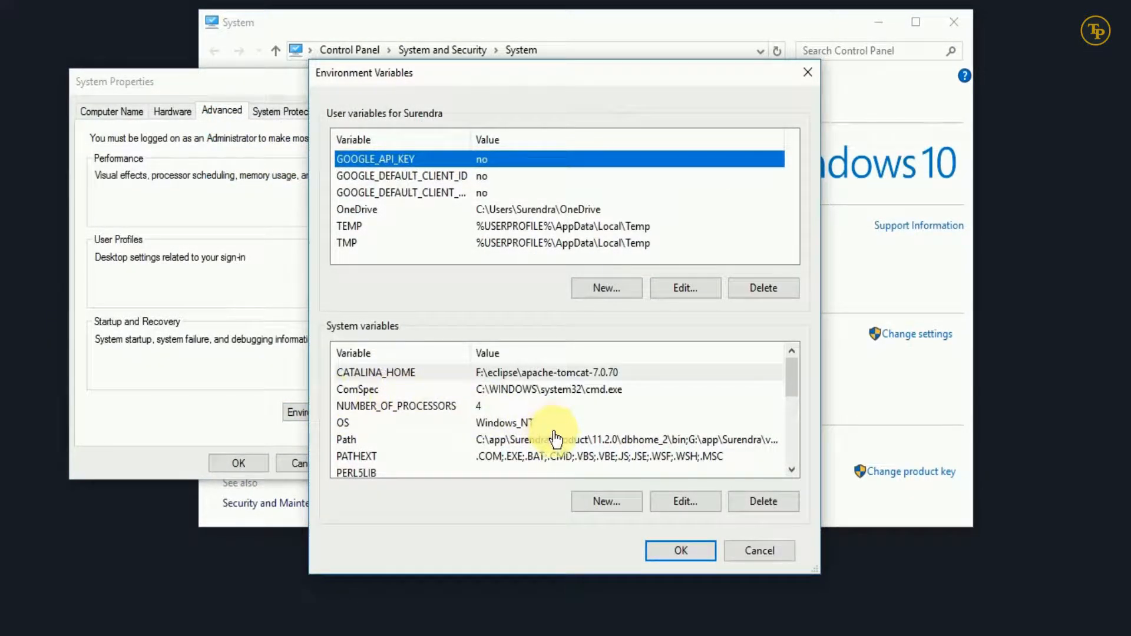
scroll(555, 439, down, 3)
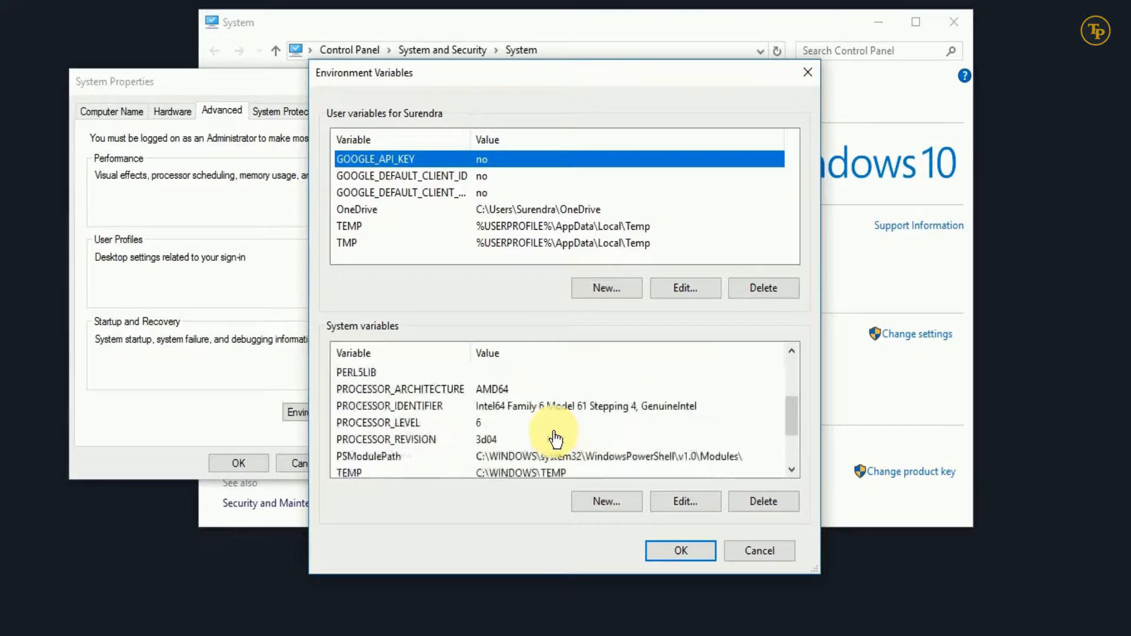
scroll(556, 439, up, 3)
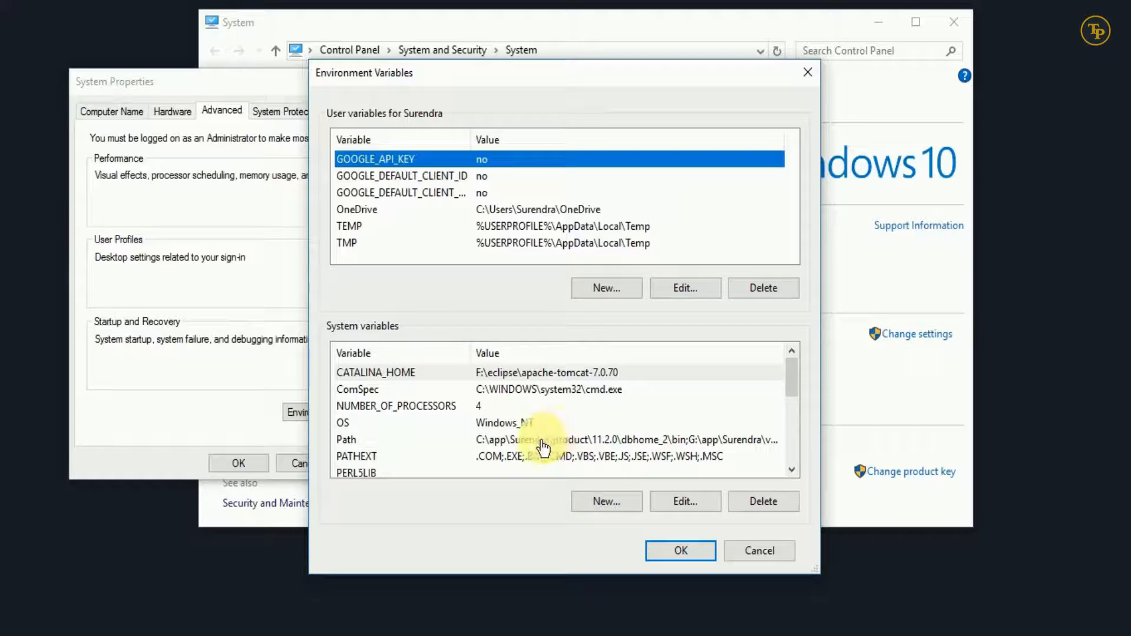
click(542, 449)
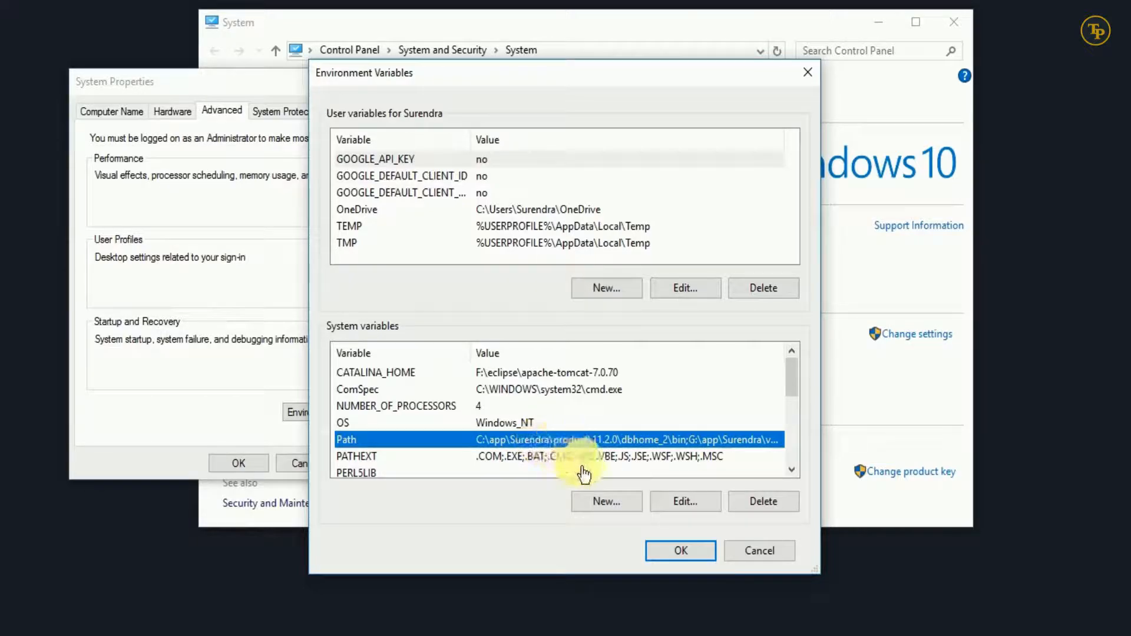
click(598, 505)
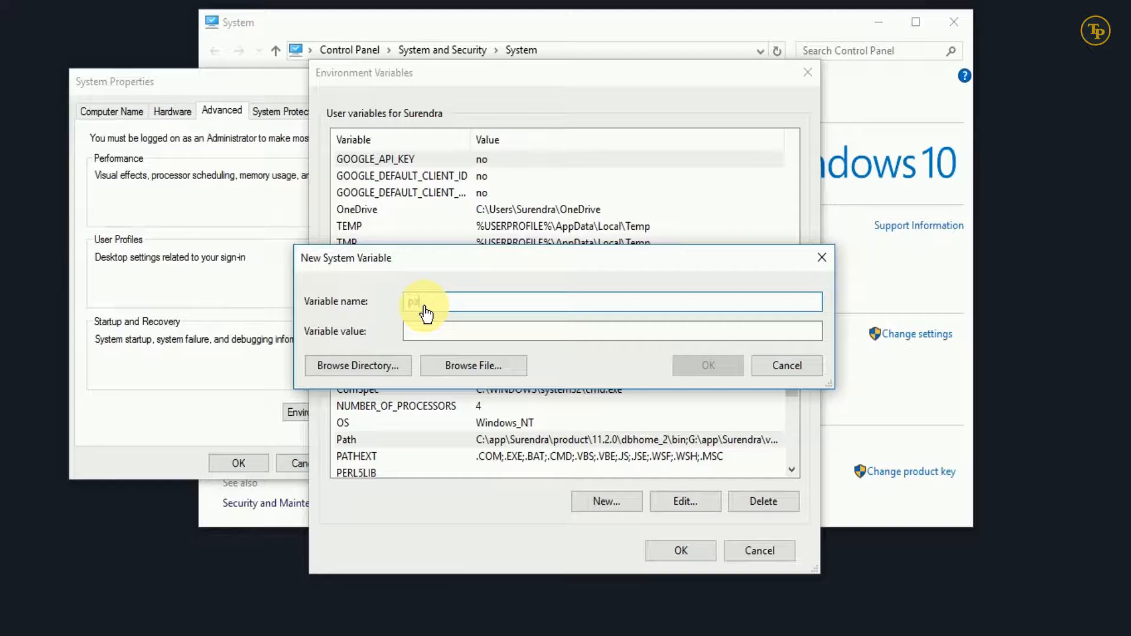
text(path)
click(430, 334)
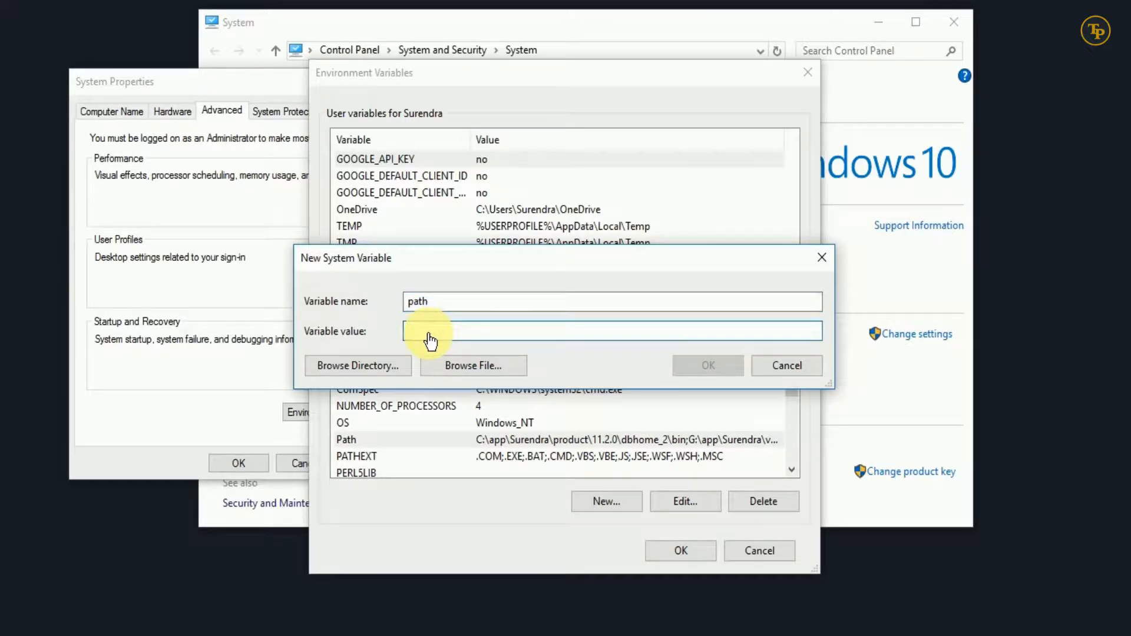
key(ctrl+v)
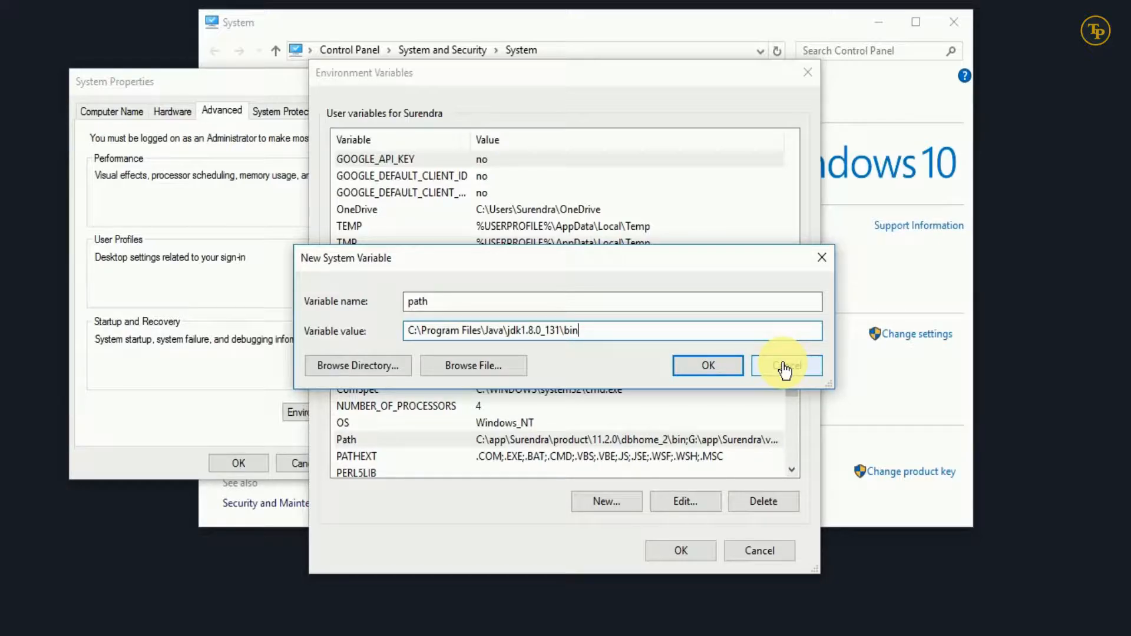
click(786, 368)
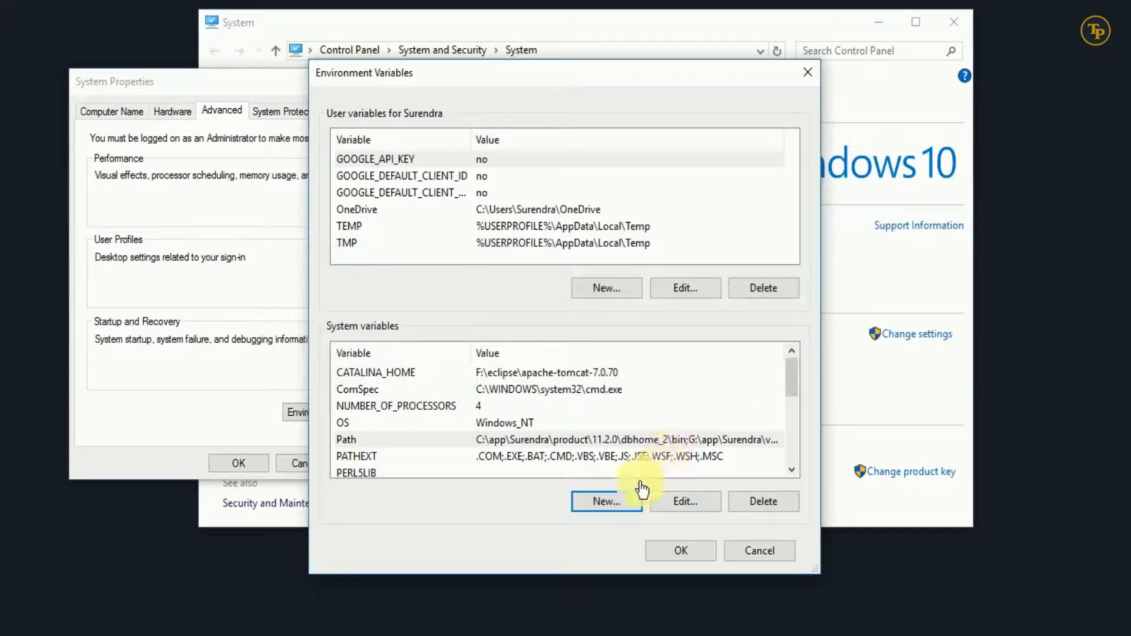
Add C:\Program Files\Java\jdk1.8.0_131\bin as a new entry to the system Path variable, then save and close all the system settings windows
click(590, 444)
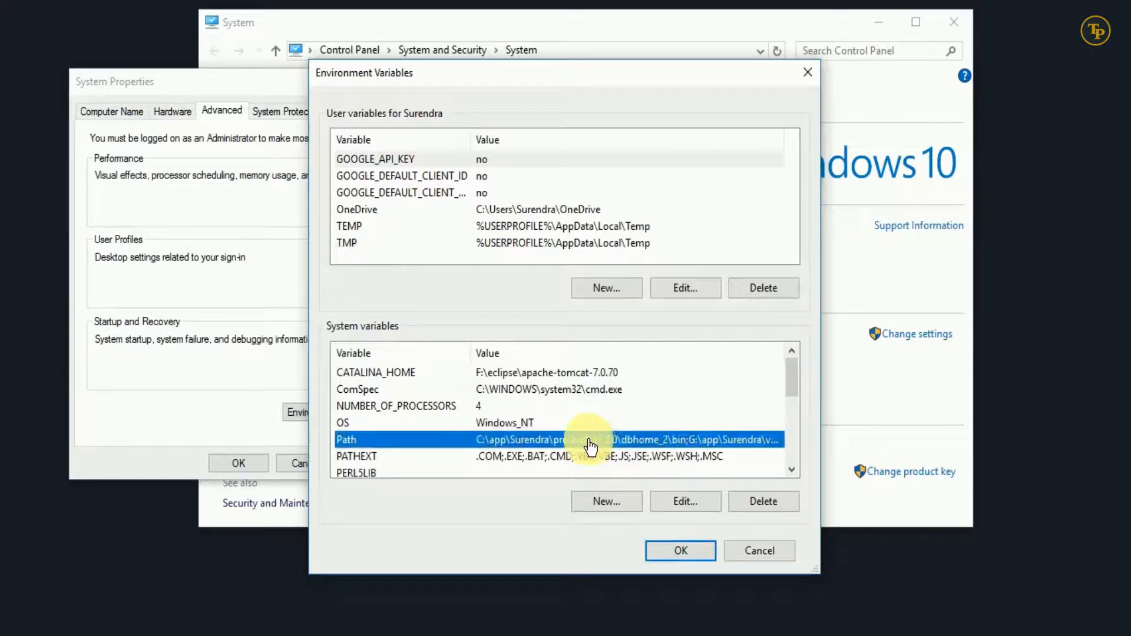
click(682, 502)
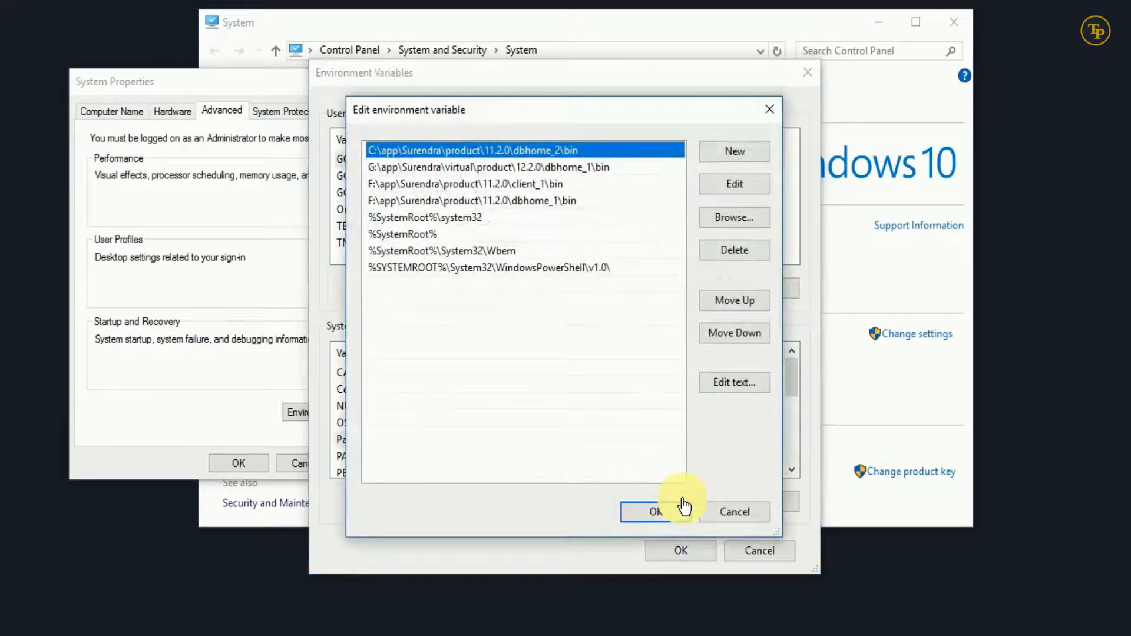
click(747, 151)
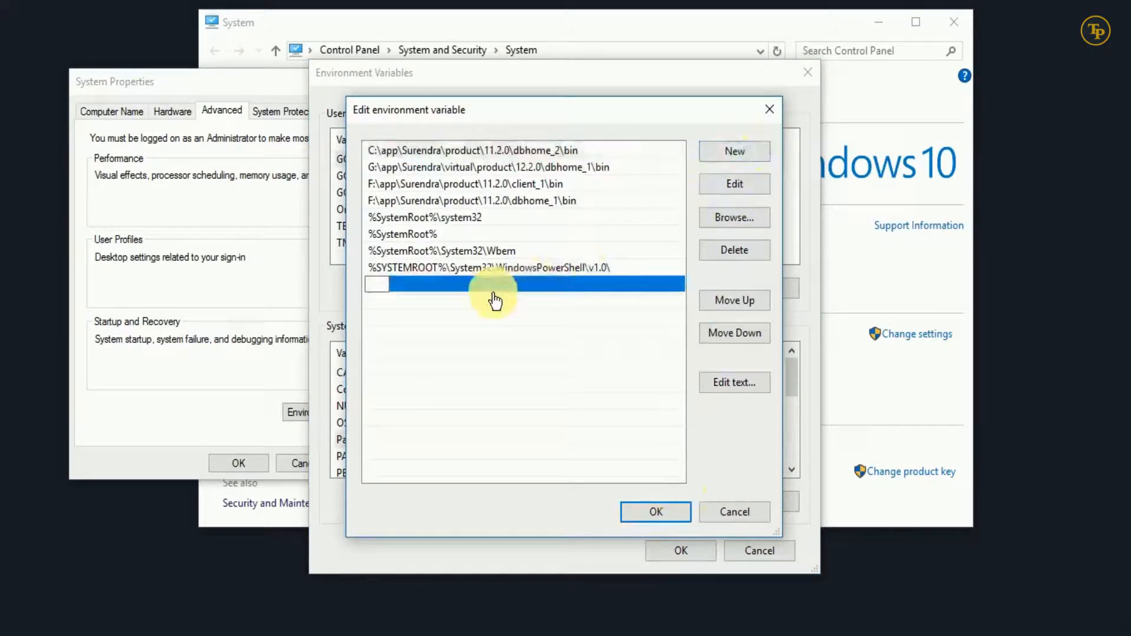
key(ctrl+v)
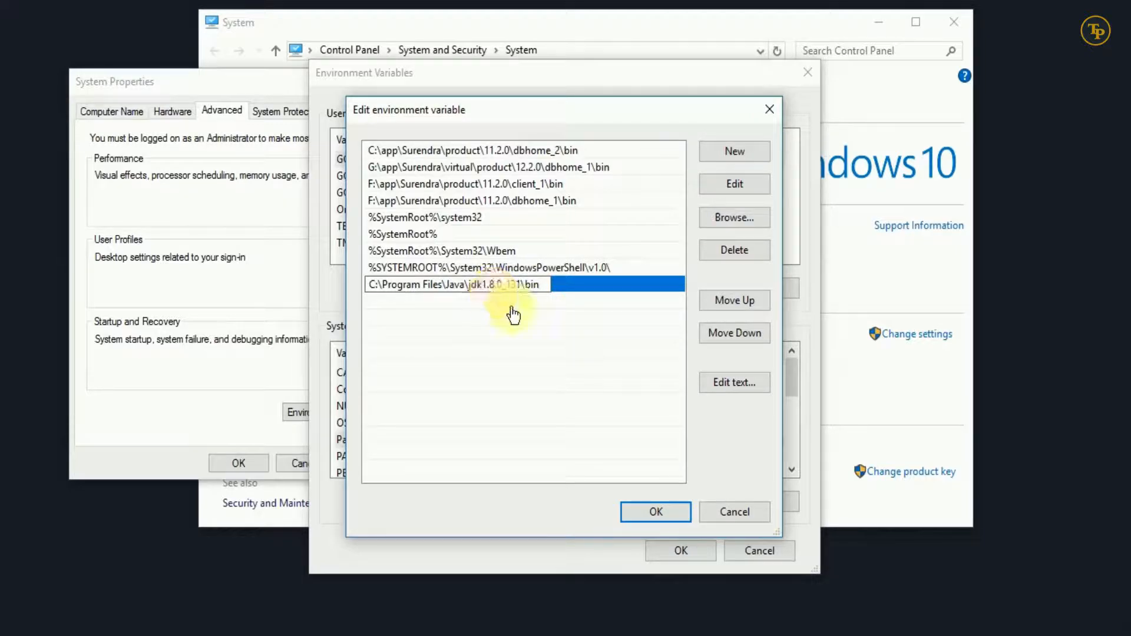
click(660, 514)
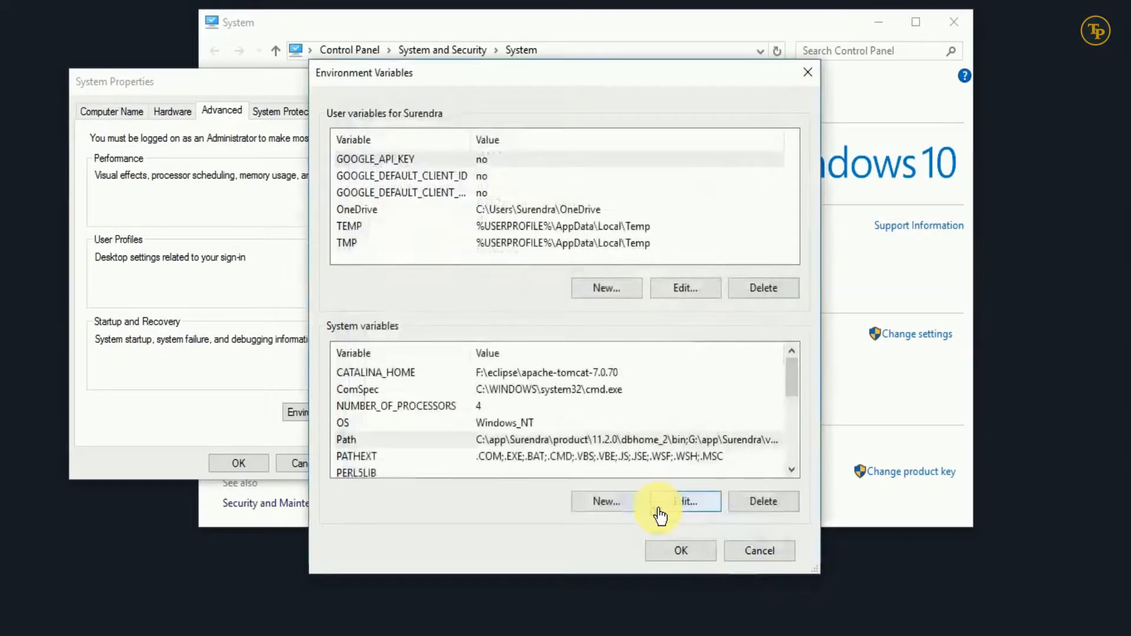
click(678, 550)
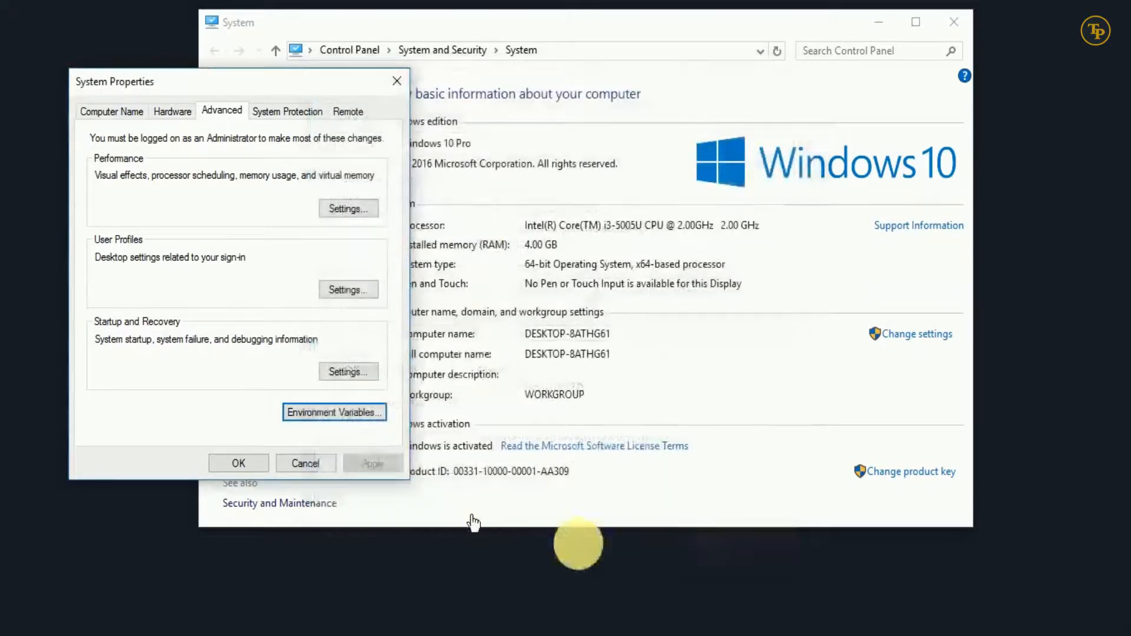
click(242, 464)
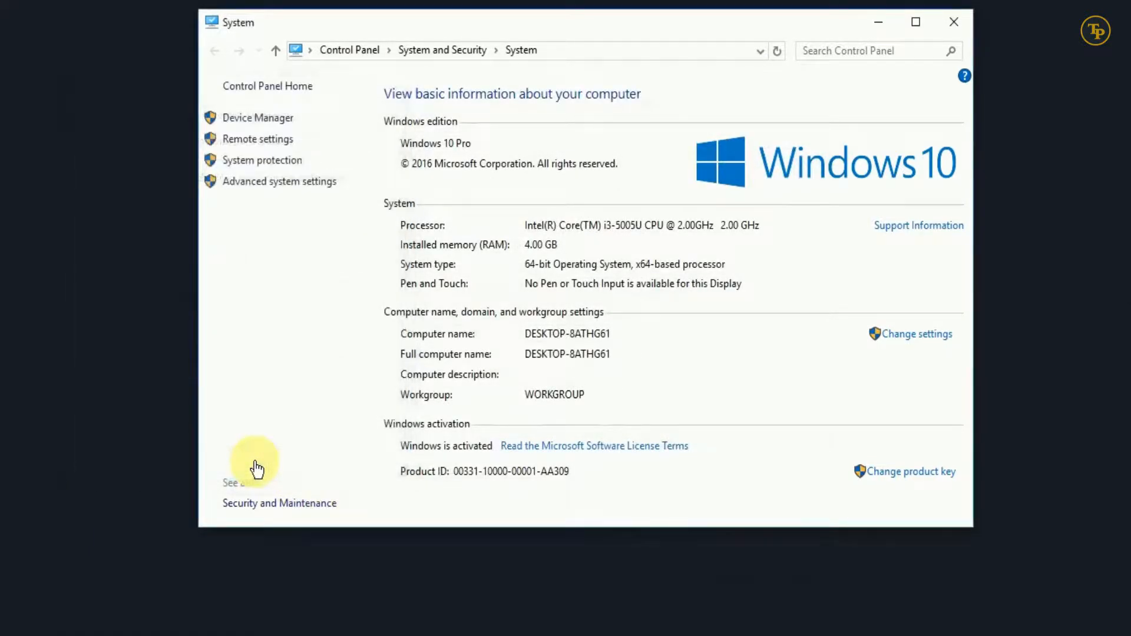
click(954, 22)
Open Command Prompt and run java -version to check the Java installation
right_click(17, 630)
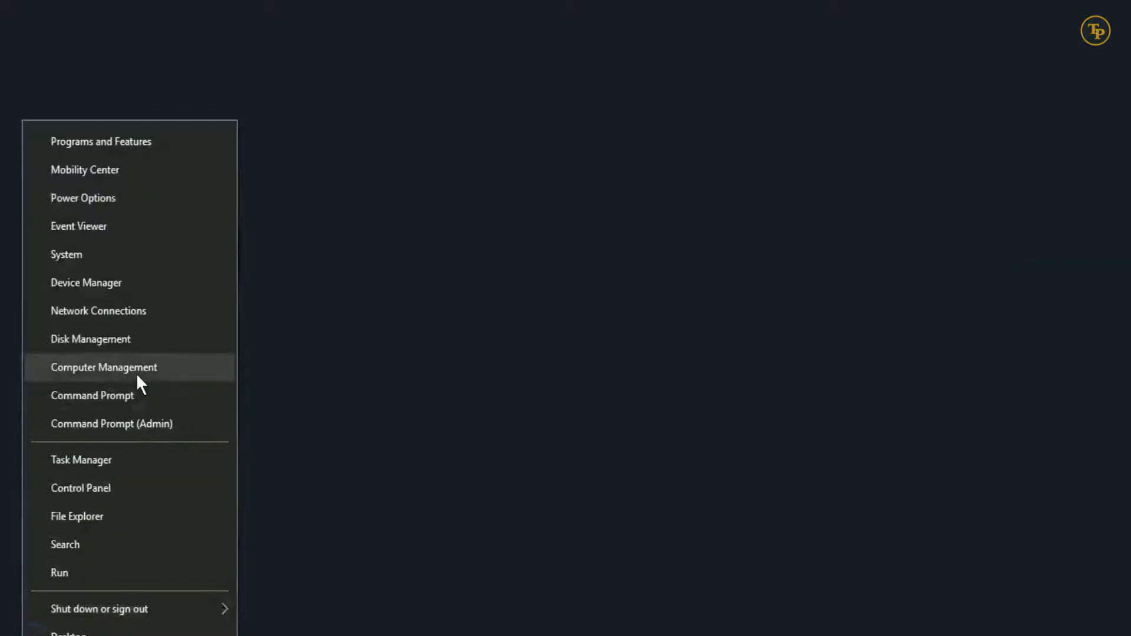
click(117, 396)
text(java -ve)
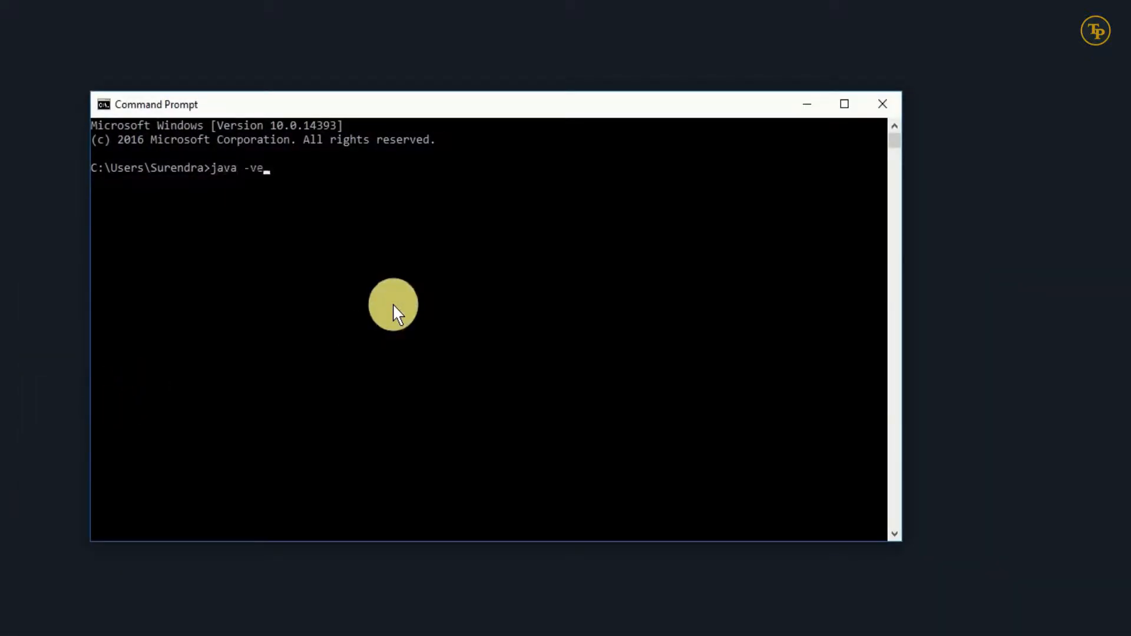
text(rsop)
key(BackSpace)
key(BackSpace)
text(ion)
key(Return)
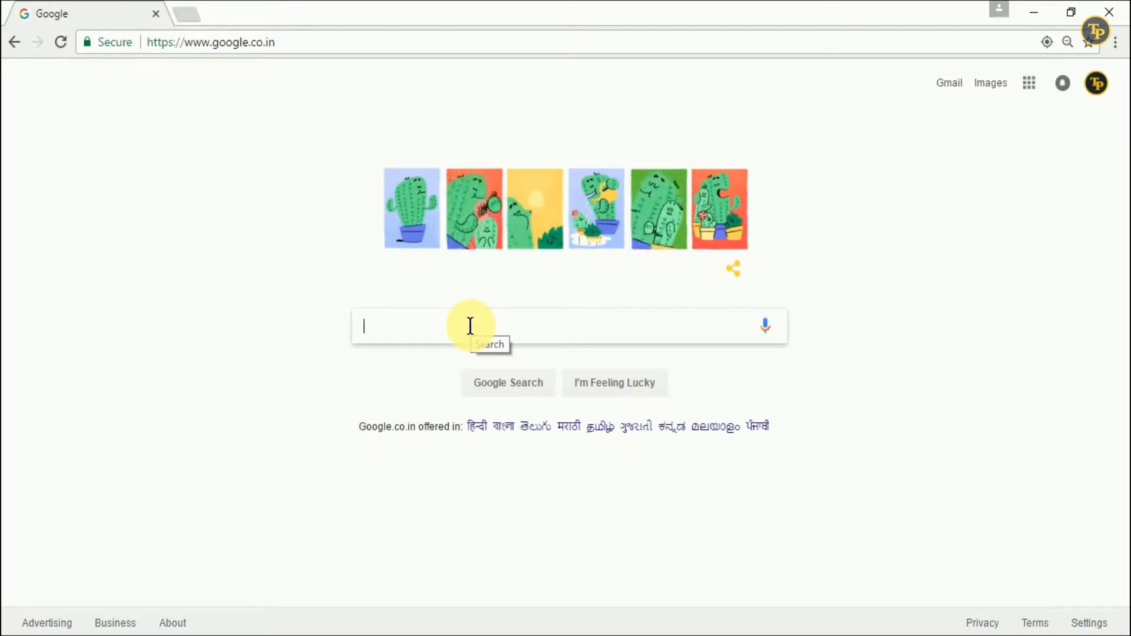
In the browser, search Google for "download android studio" and open the official developer.android.com download page
text(downalo)
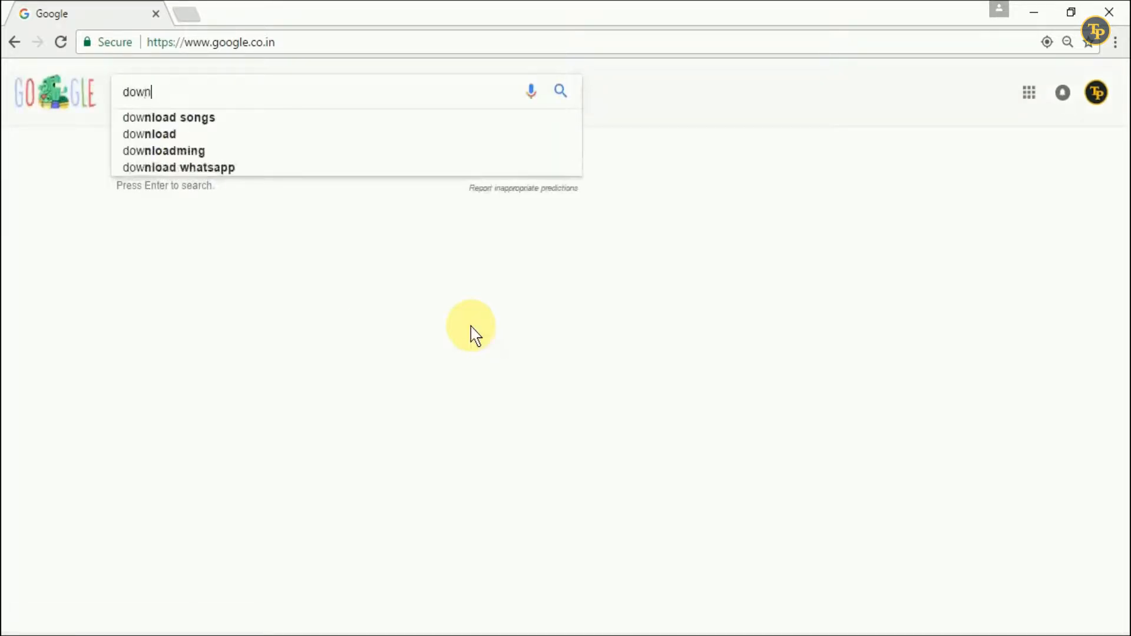
key(BackSpace)
key(BackSpace)
key(BackSpace)
text(load android studio)
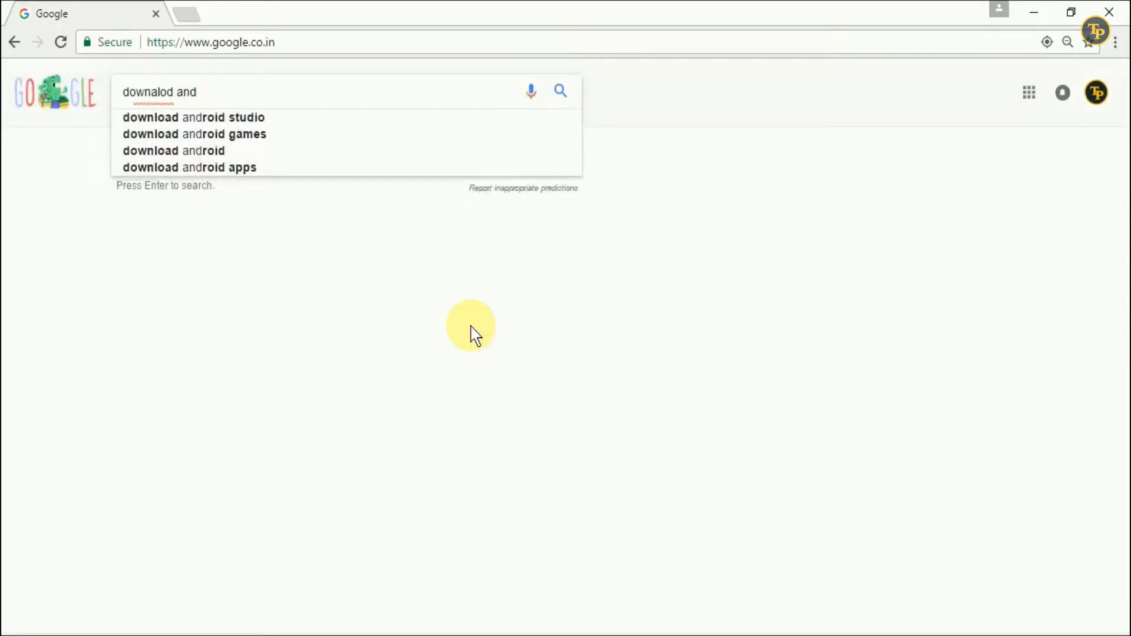
key(Return)
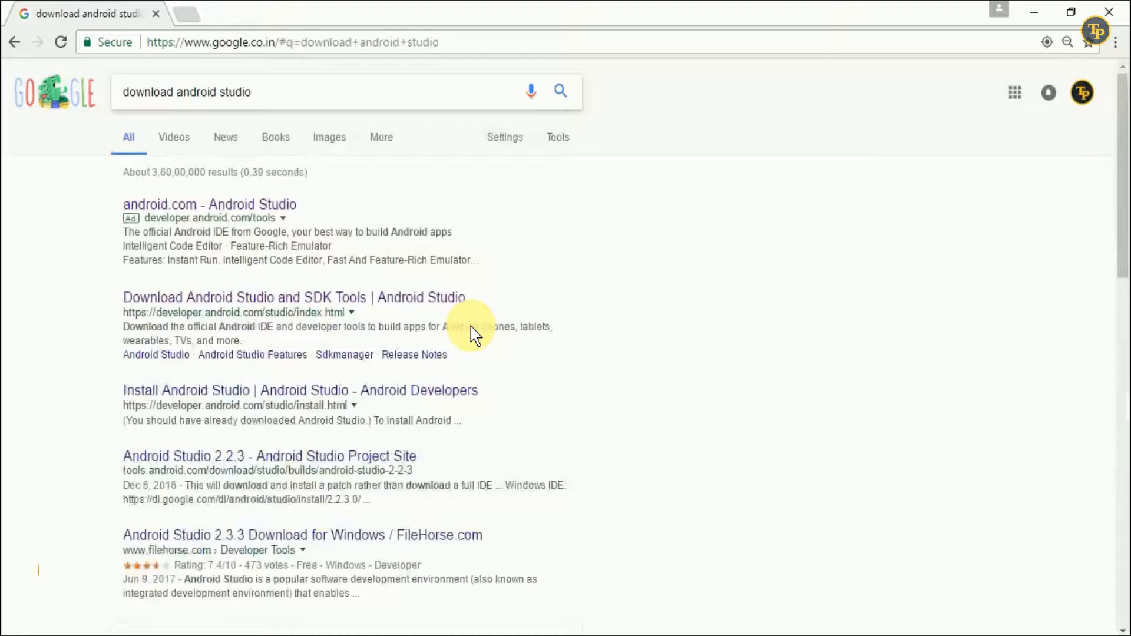
click(291, 303)
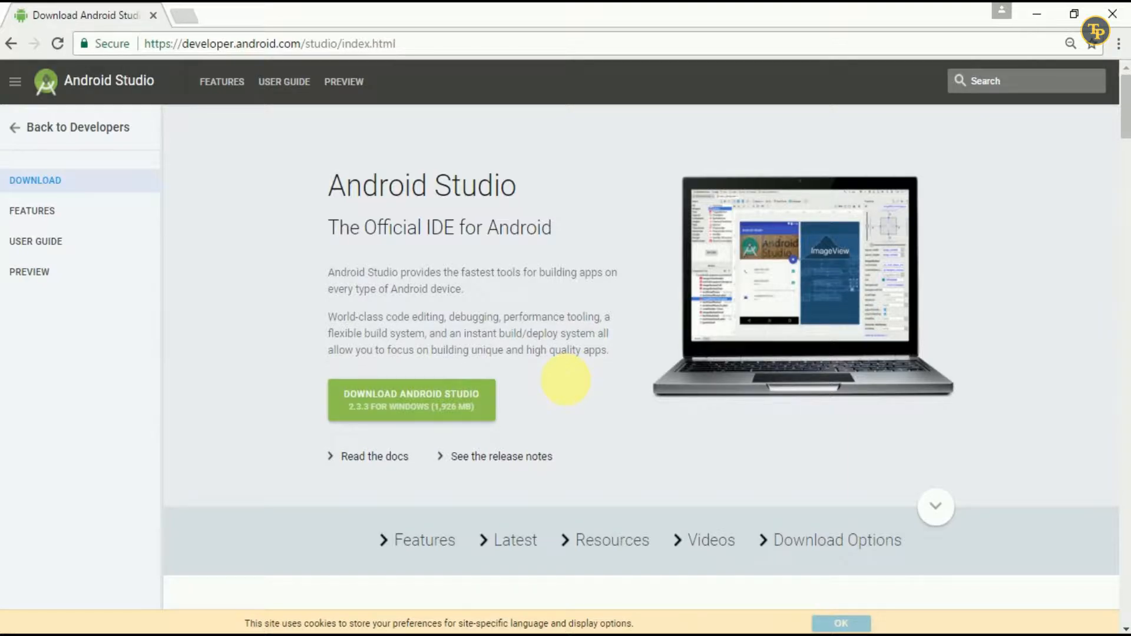
Agree to the terms and conditions and download Android Studio 2.3.3 for Windows
click(420, 407)
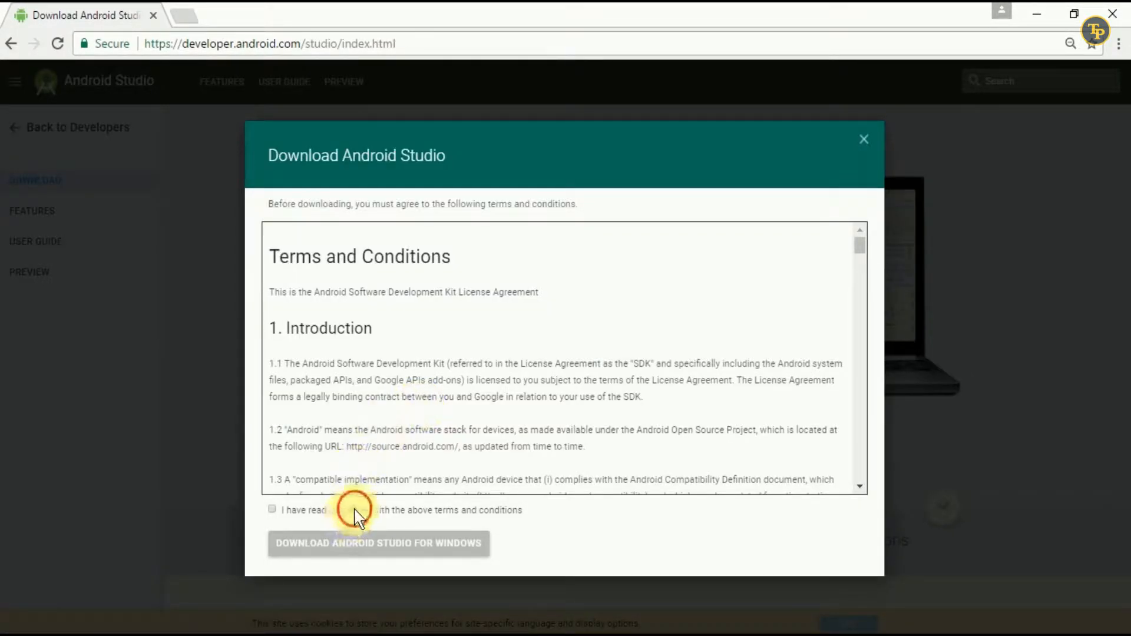
click(359, 518)
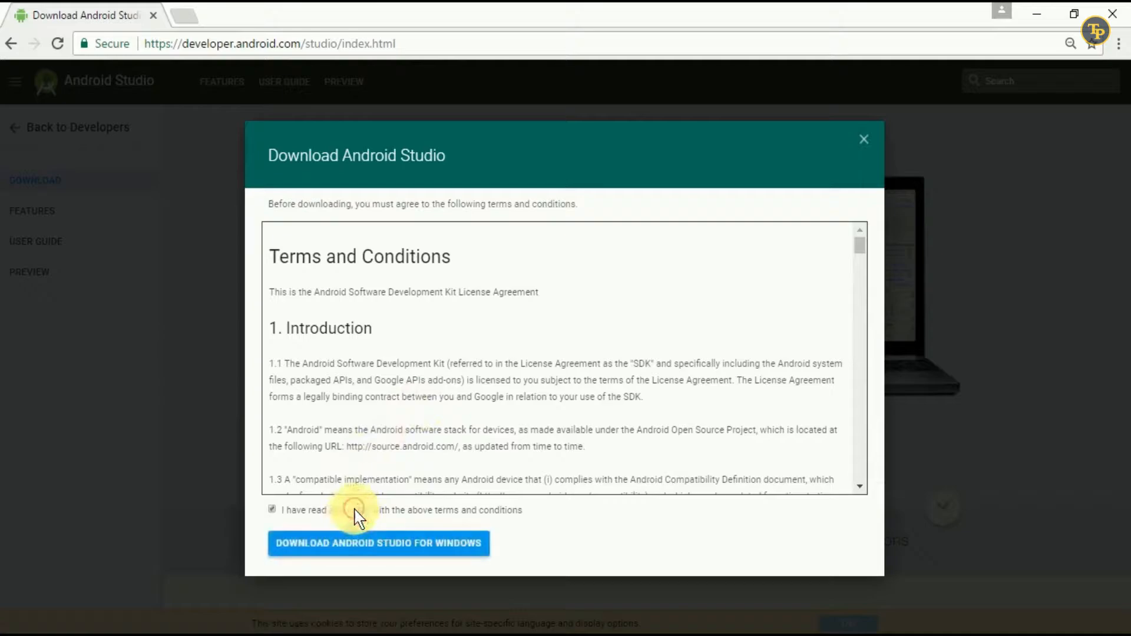
click(361, 553)
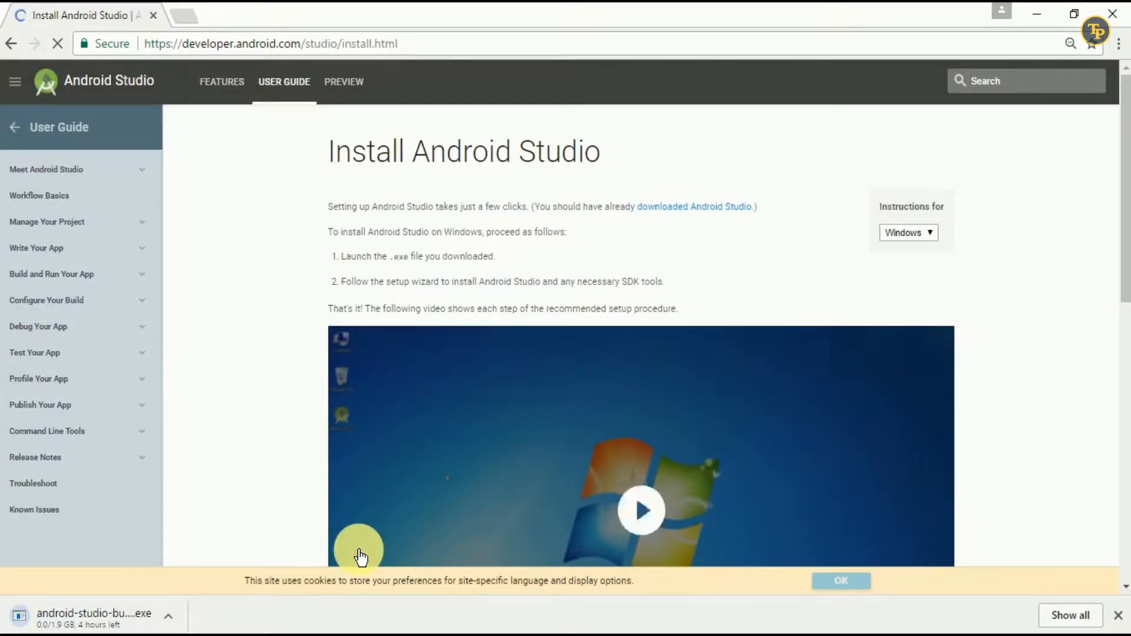
scroll(361, 557, down, 10)
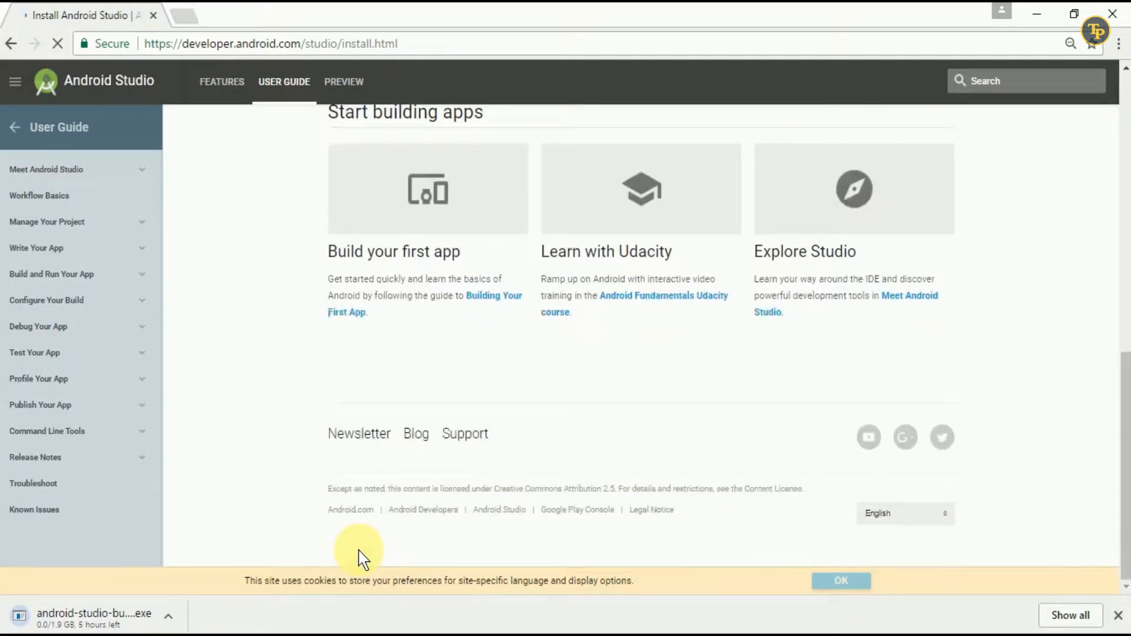
scroll(361, 557, up, 10)
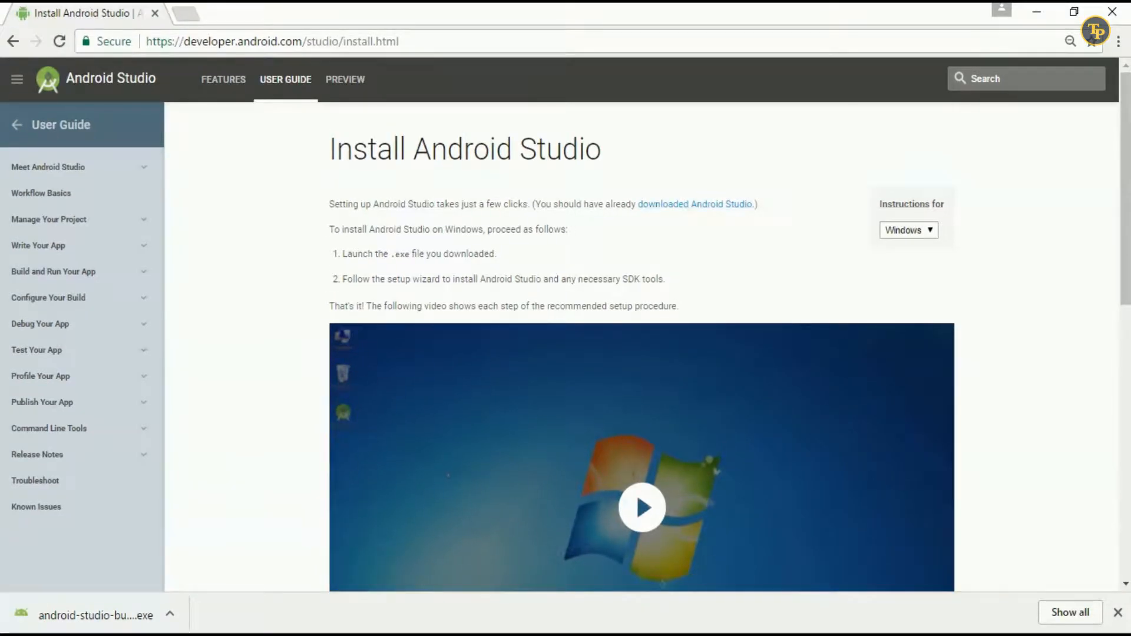
Launch the downloaded Android Studio installer, keep the Android SDK and Android Virtual Device components, and accept the license agreement
click(85, 616)
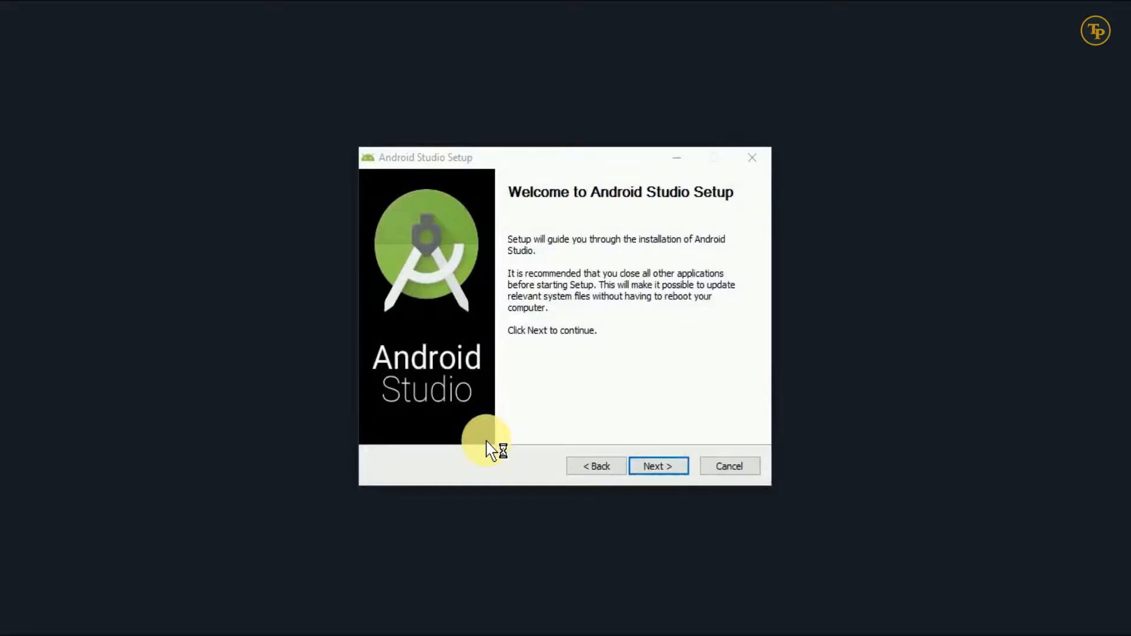
click(672, 472)
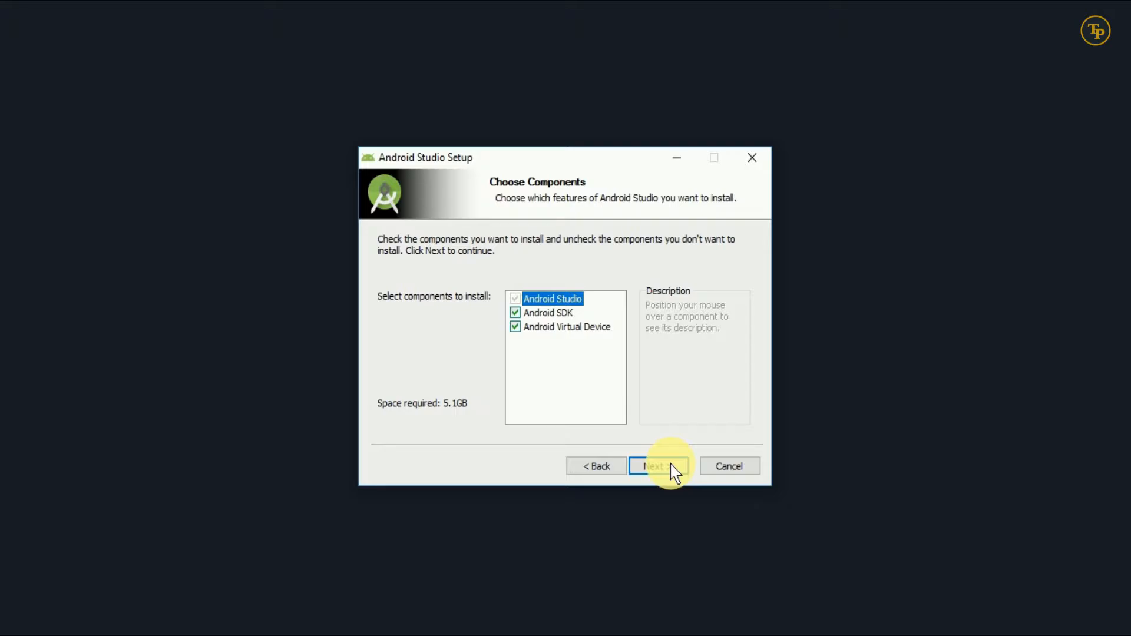
mouse_move(515, 313)
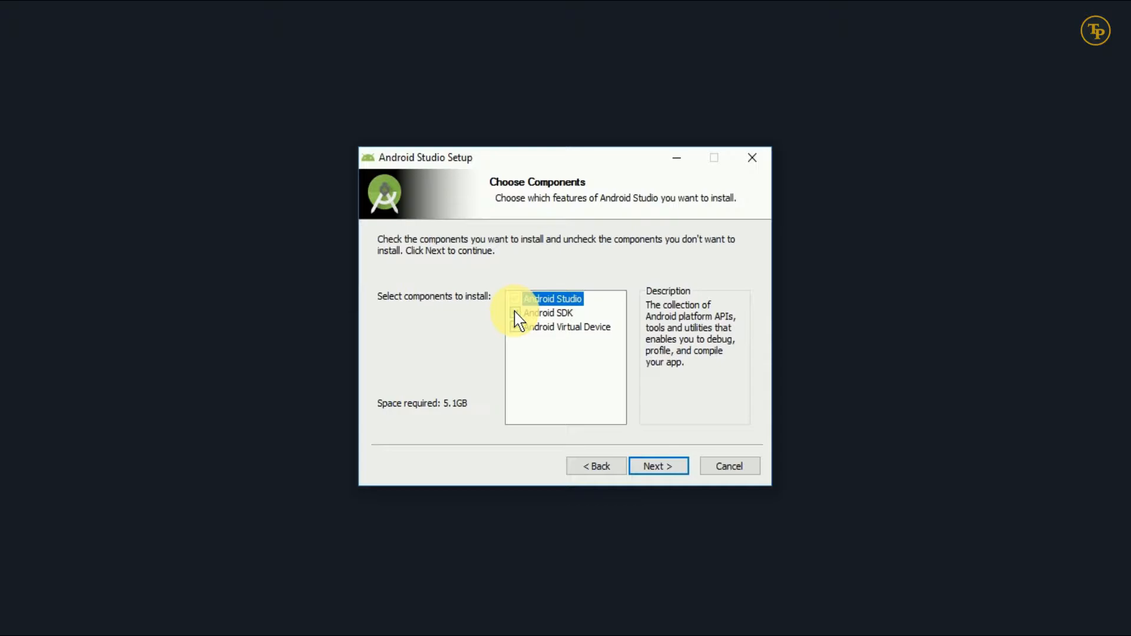
click(650, 467)
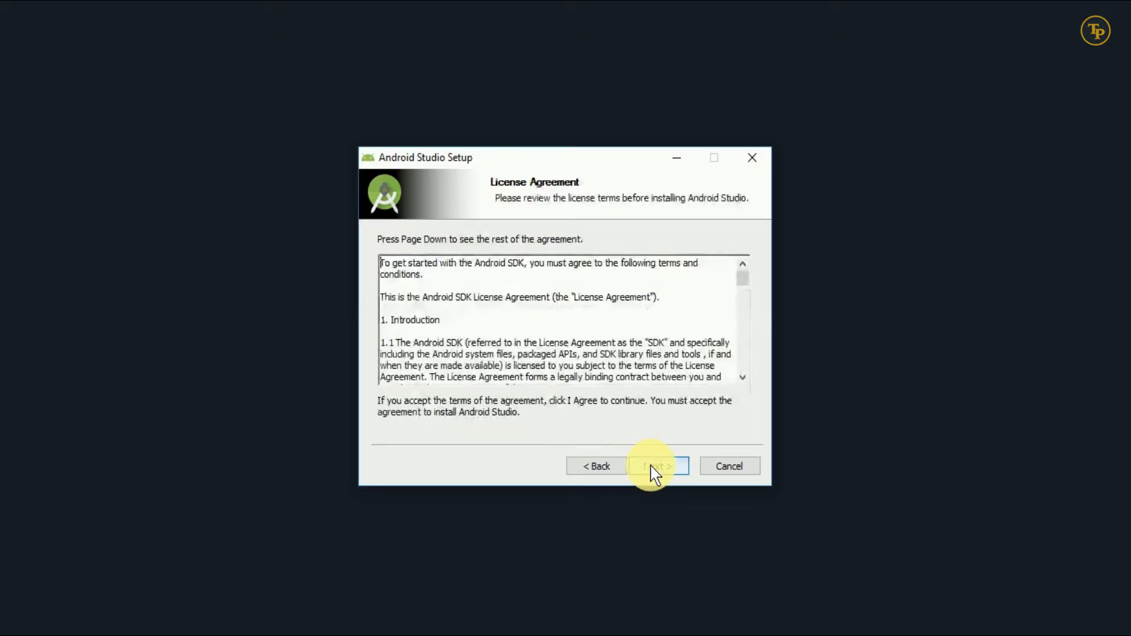
click(651, 467)
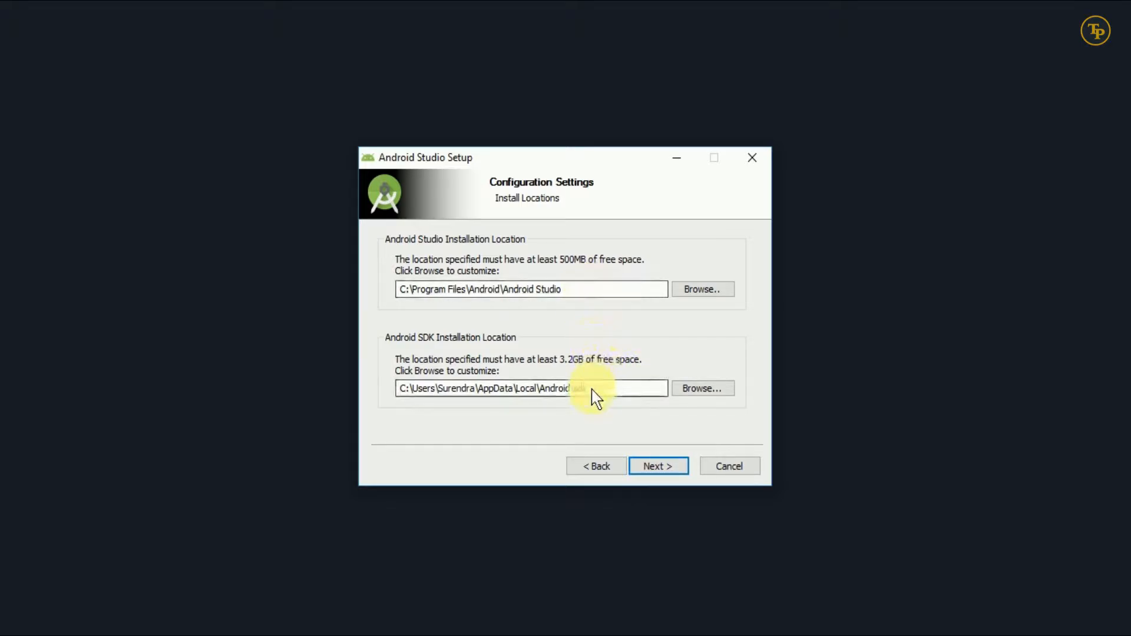
Install Android Studio to C:\Program Files\Android\Android Studio with the default SDK location, then finish setup with Start Android Studio enabled
click(654, 468)
click(654, 467)
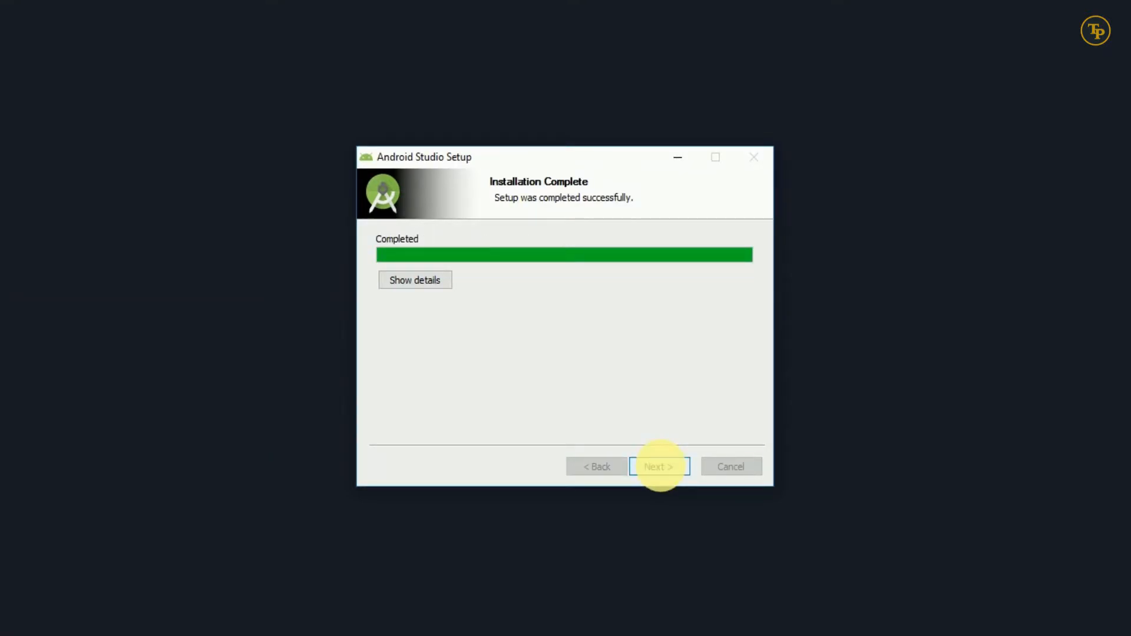
click(659, 466)
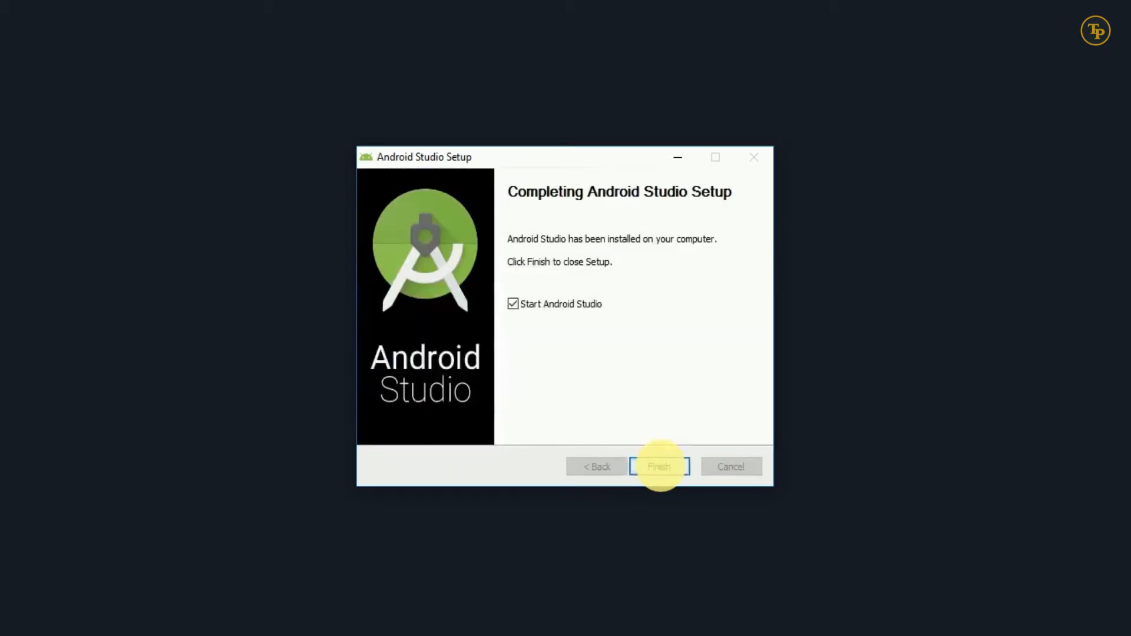
click(659, 467)
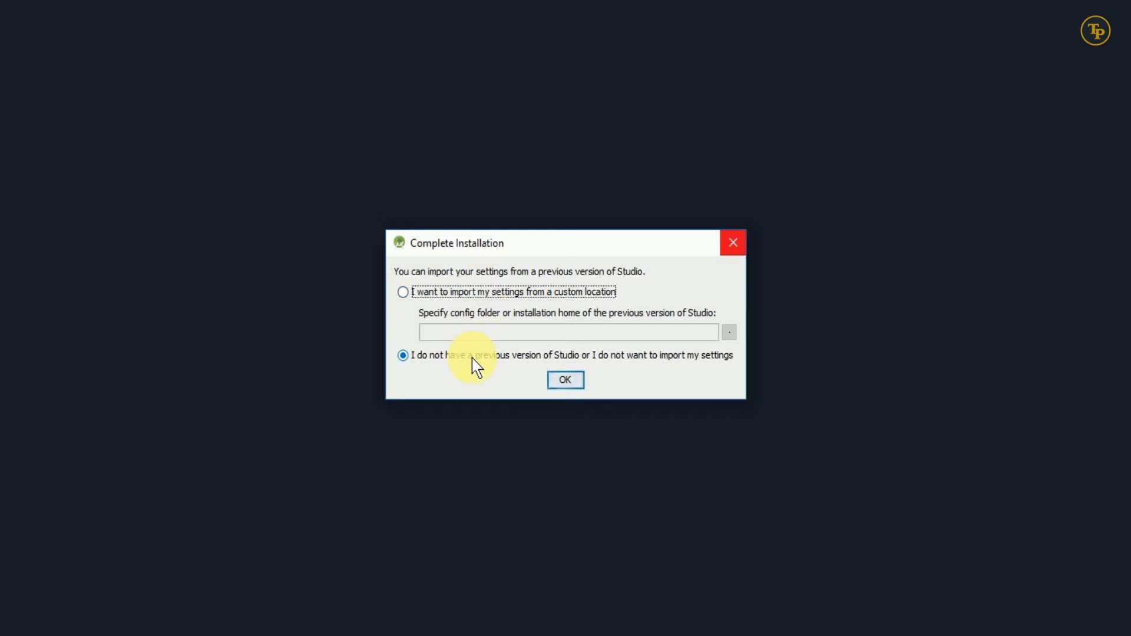
Start Android Studio without importing previous settings and complete its setup wizard with the Standard install type, downloading the SDK components
click(557, 381)
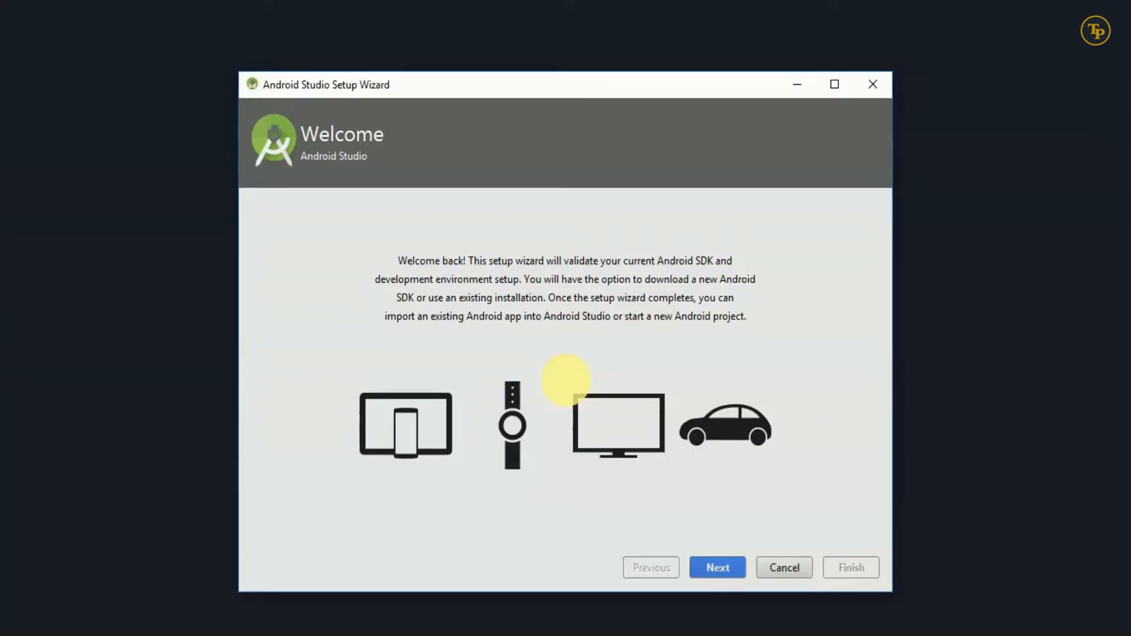
click(716, 563)
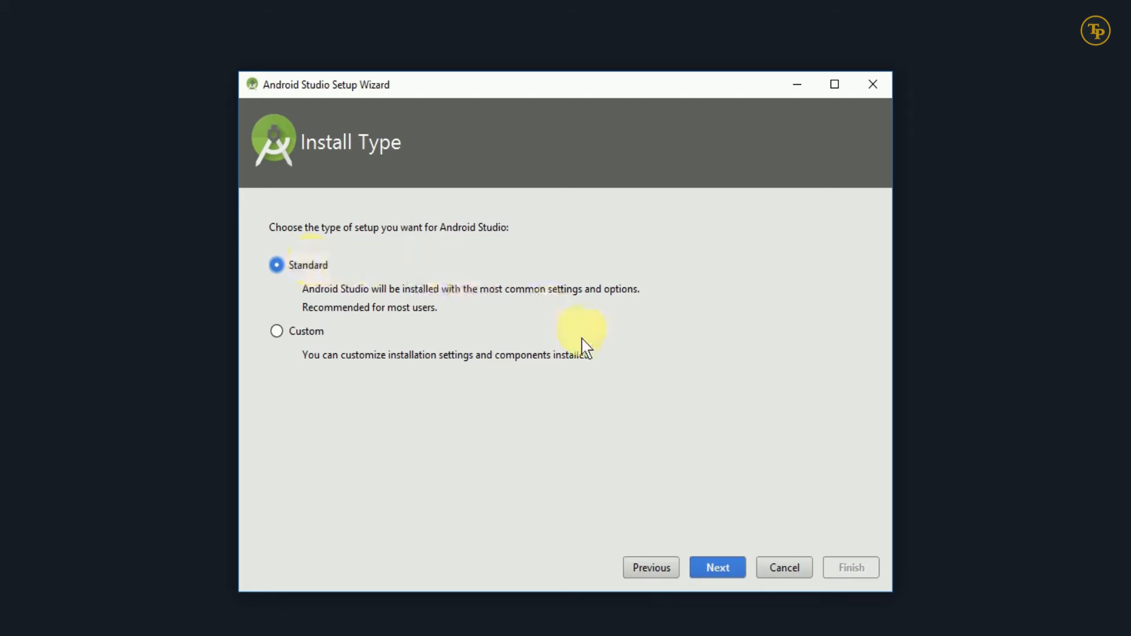
click(730, 571)
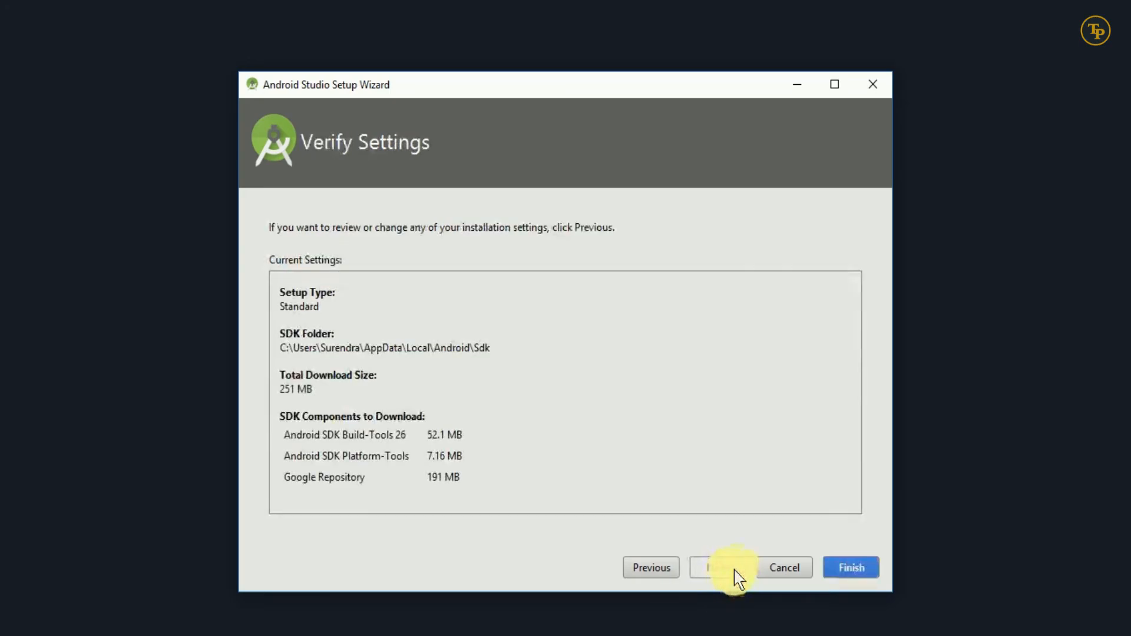
click(844, 569)
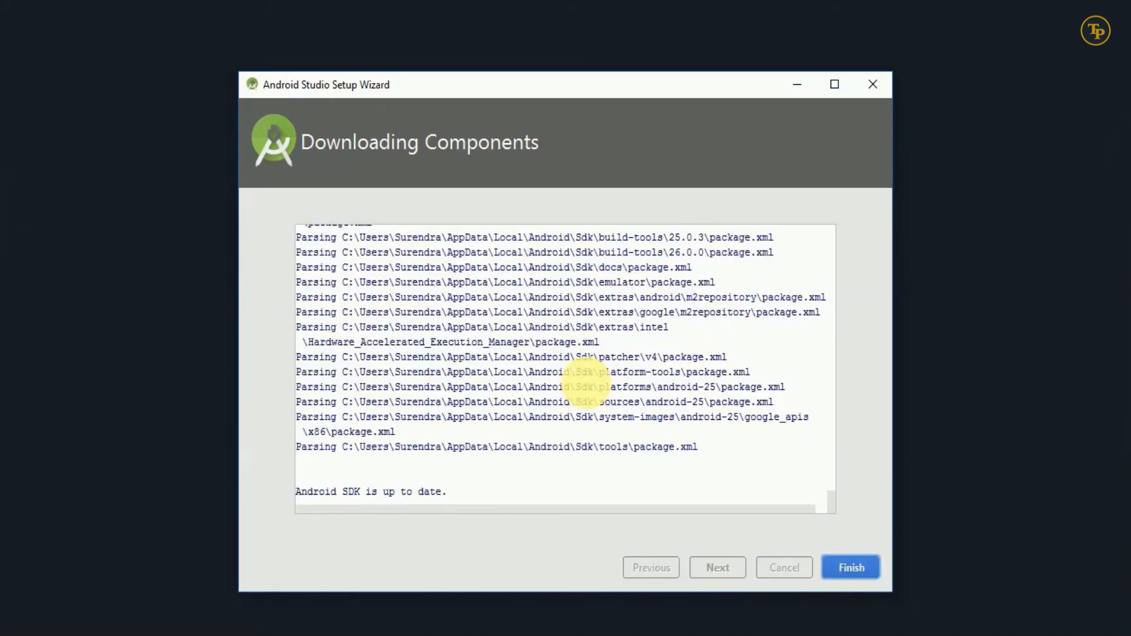
click(852, 569)
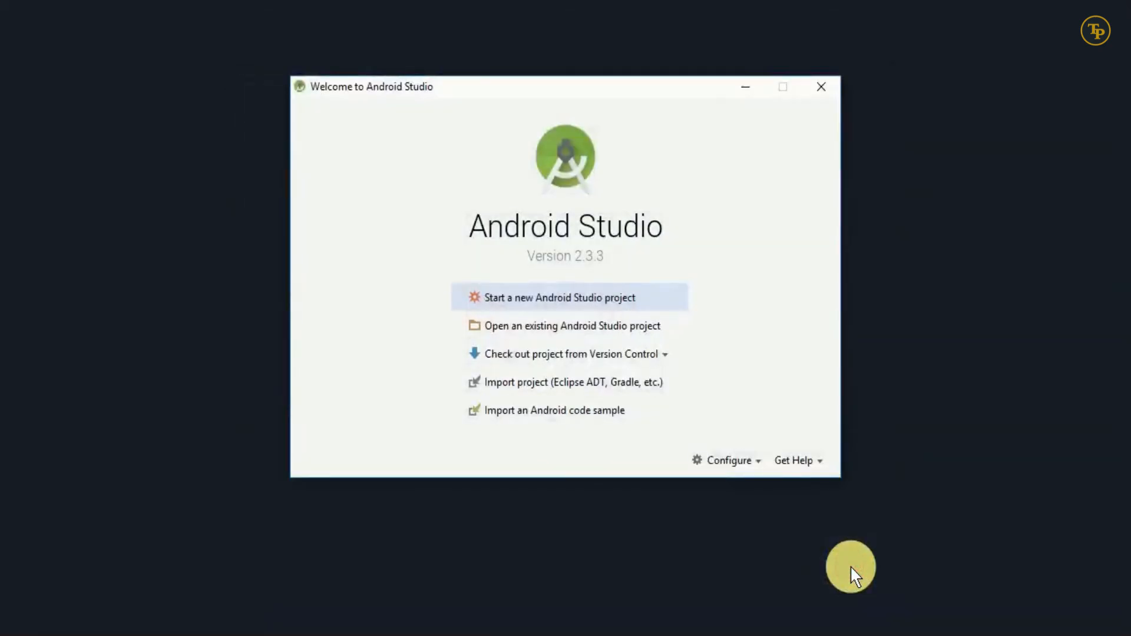